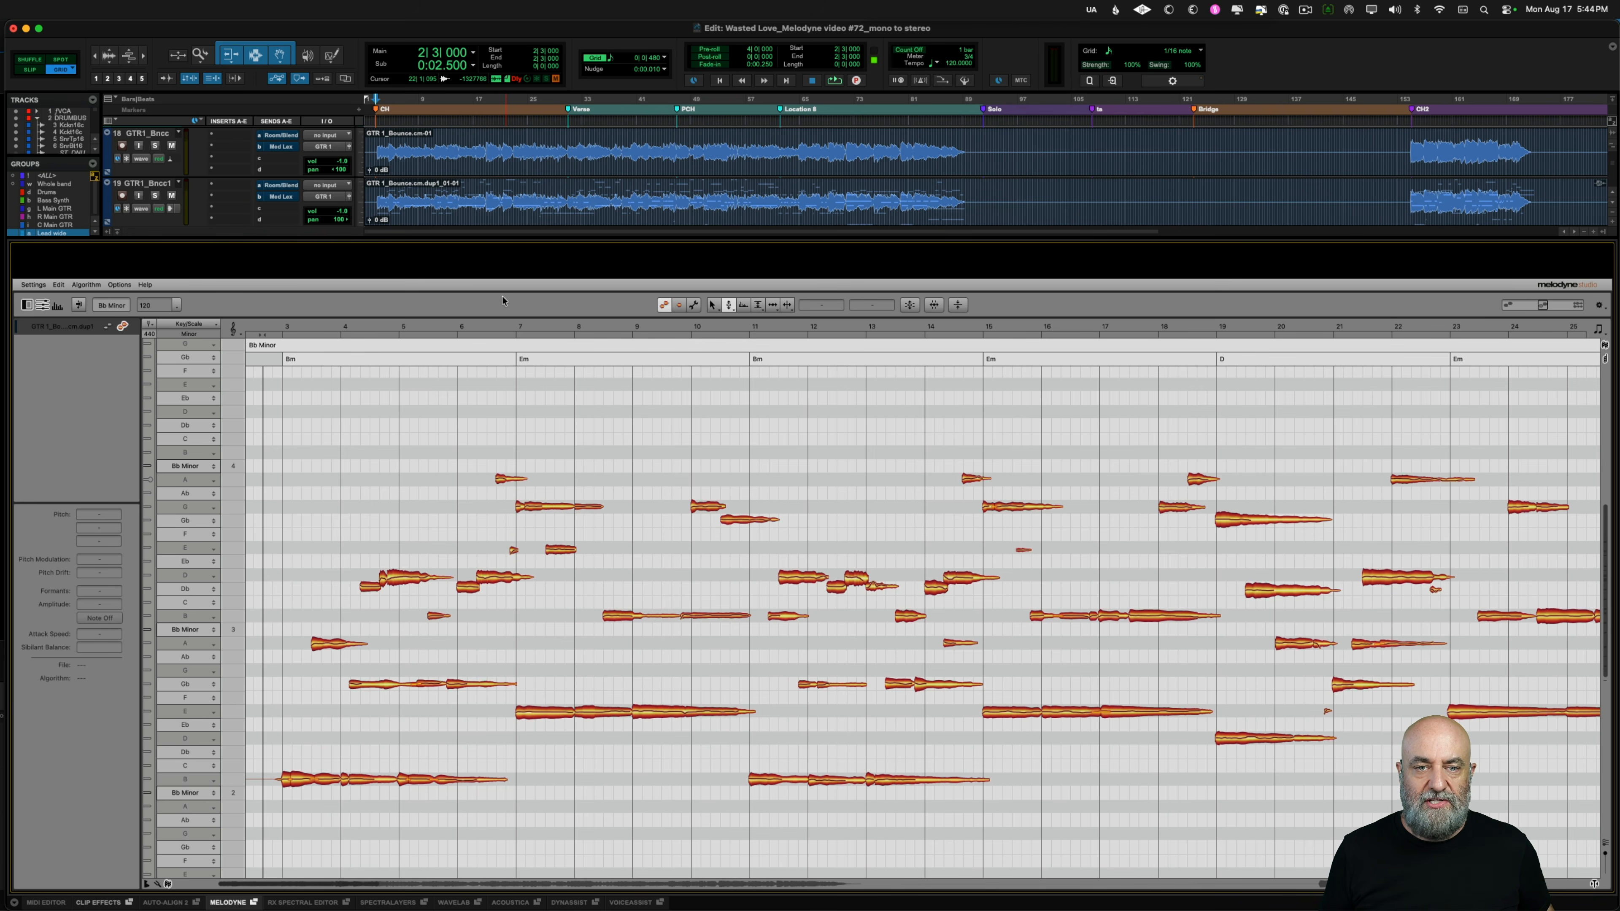
Solo the two grouped GTR1 guitar tracks and play the passage in the full mix and on its own
{"action": "key", "text": "space"}
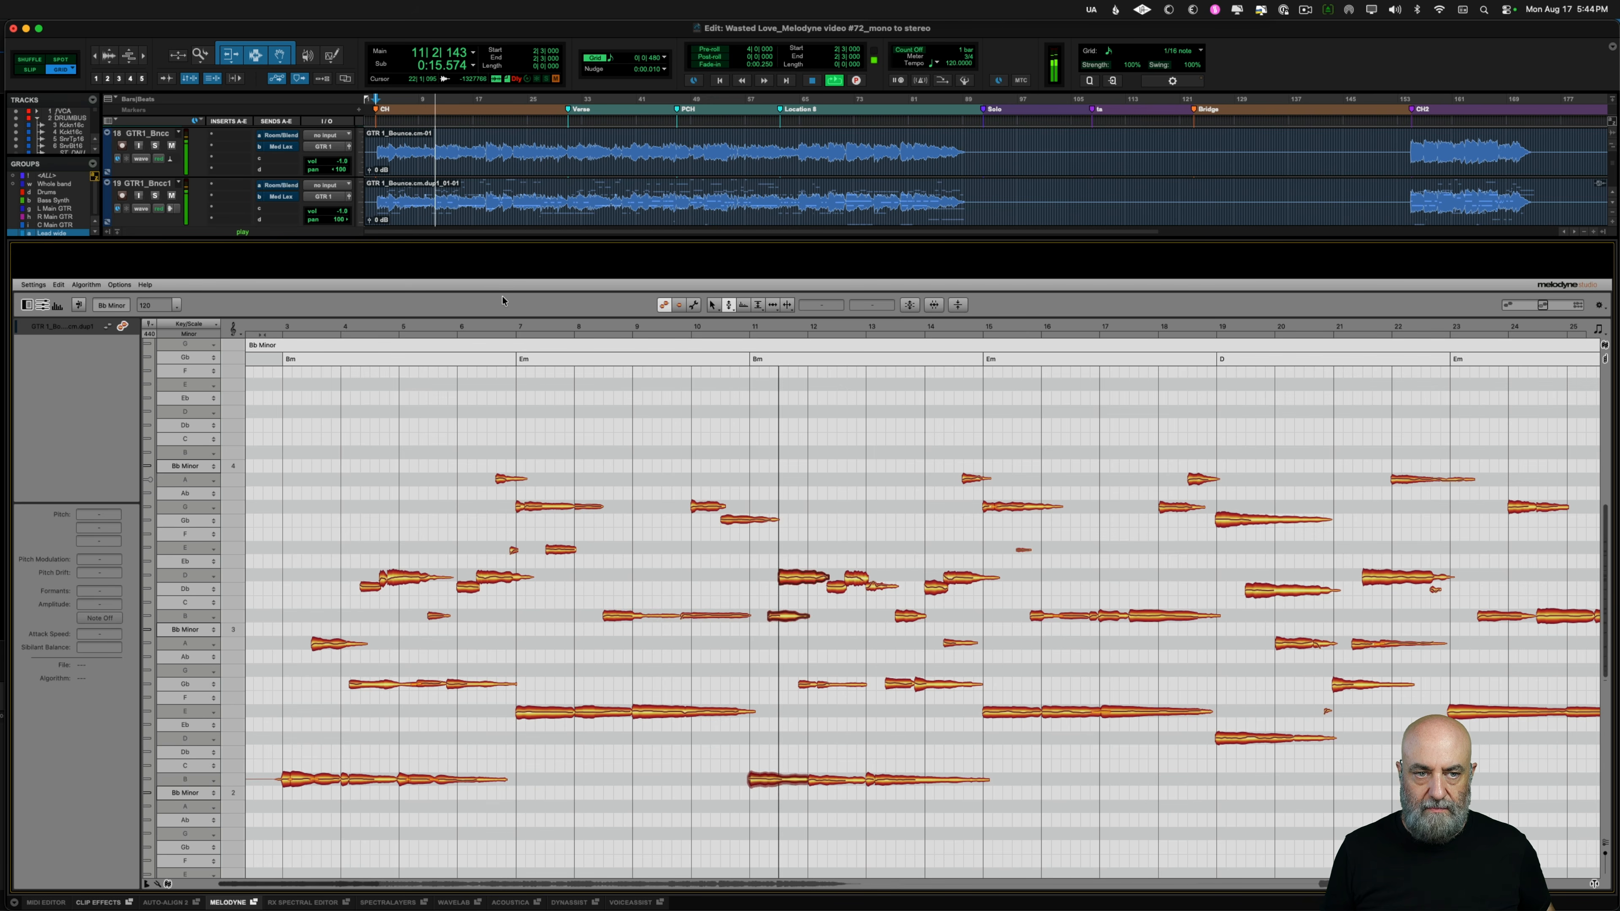
{"action": "key", "text": "space"}
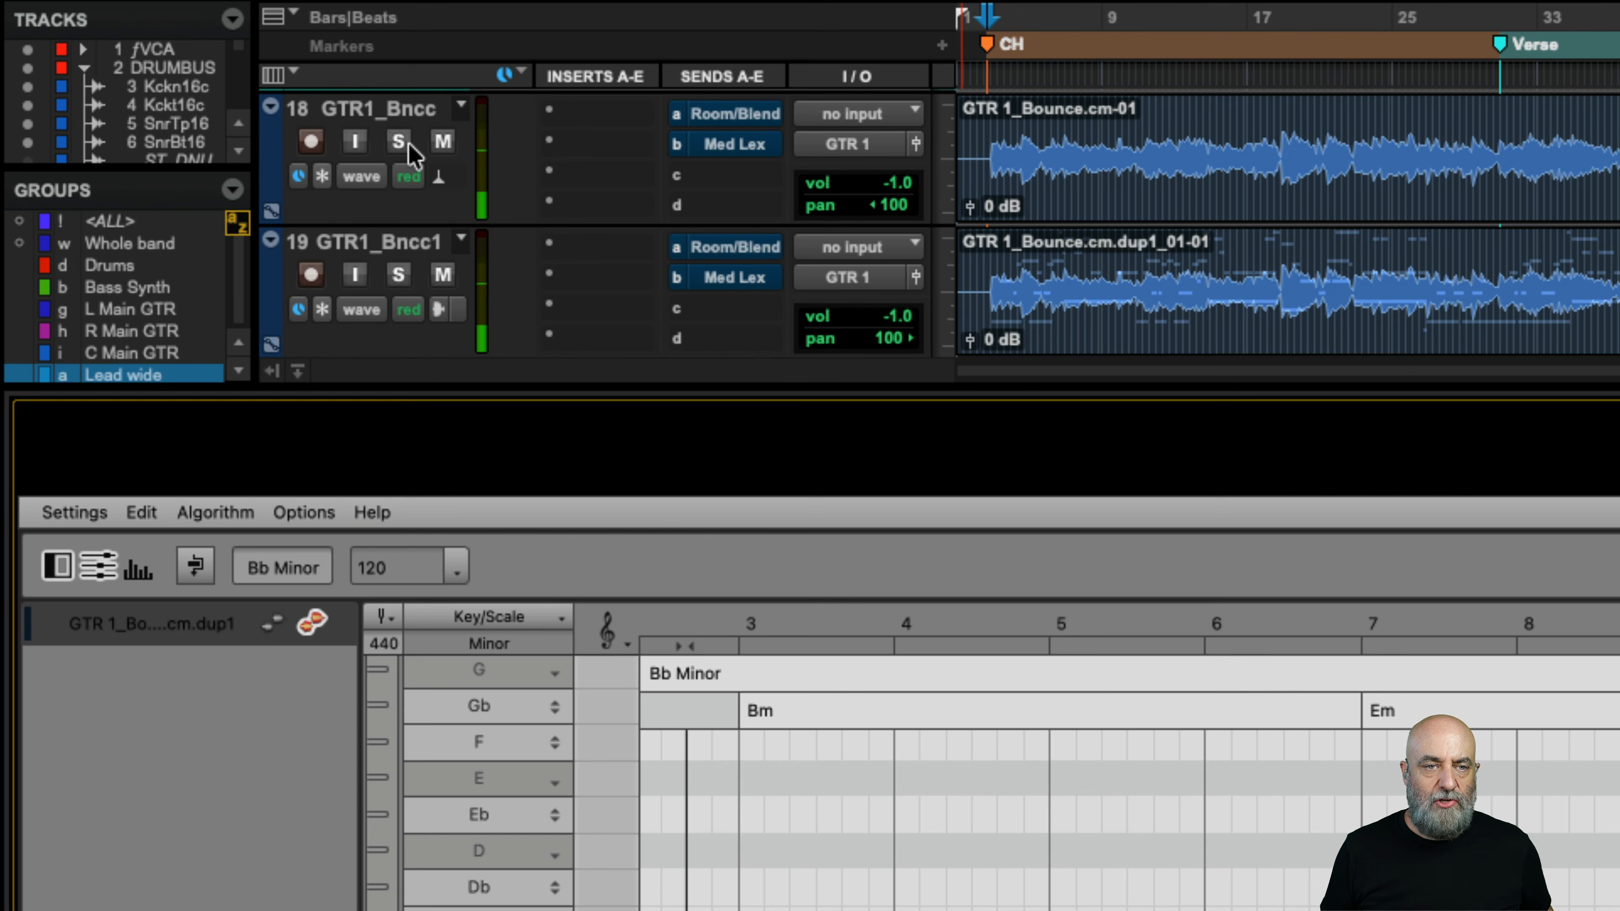
{"action": "left_click", "coordinate": [156, 146]}
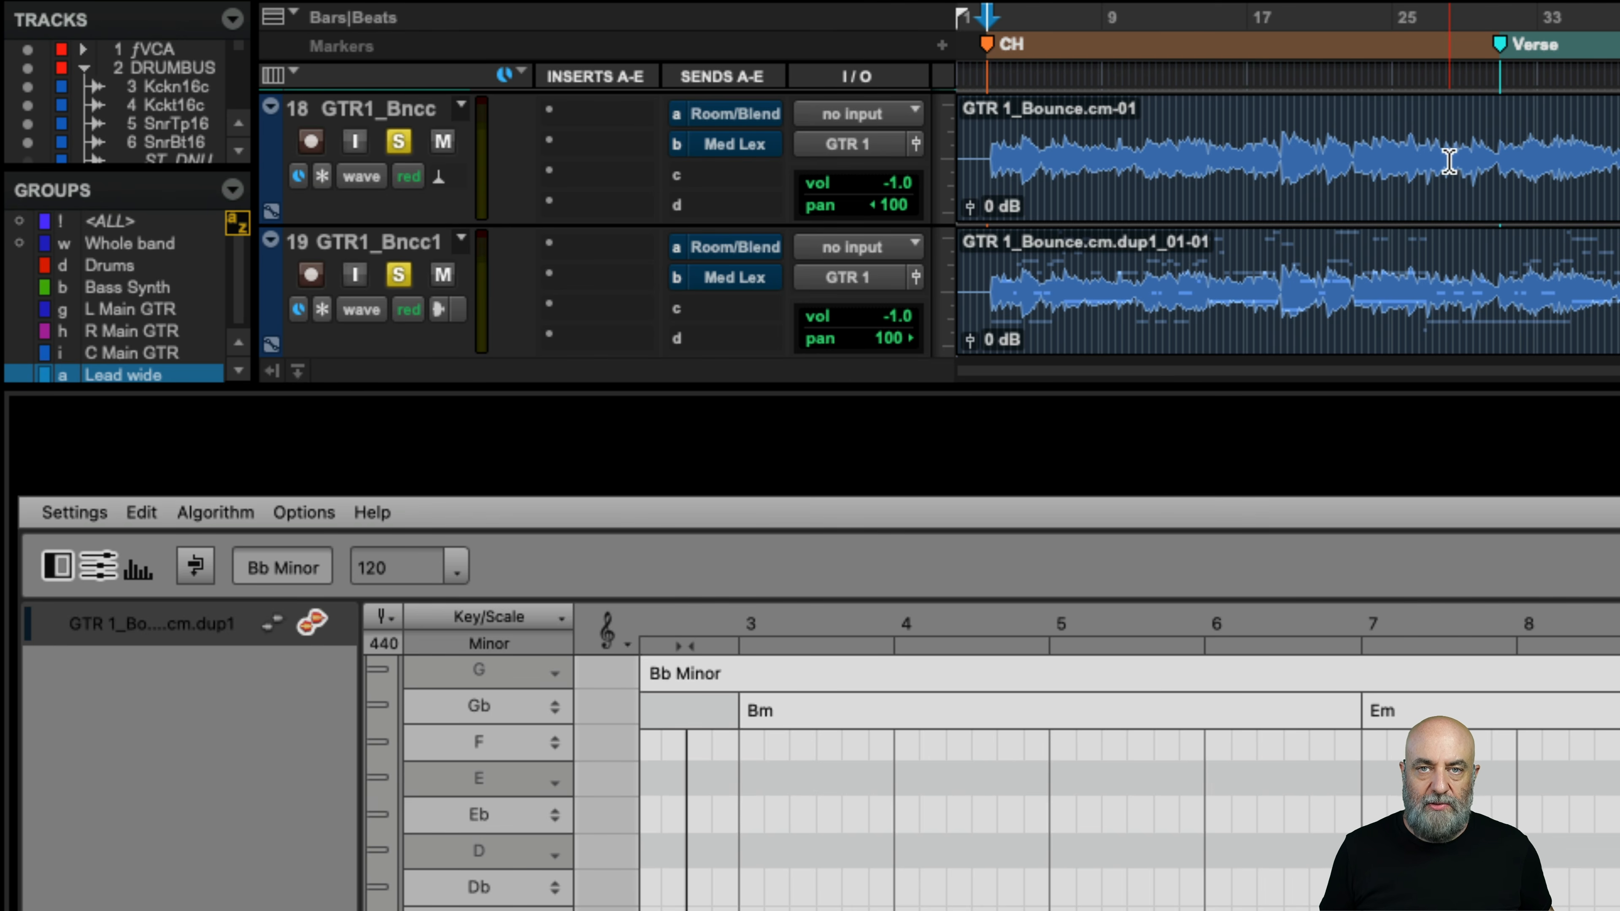
{"action": "key", "text": "space"}
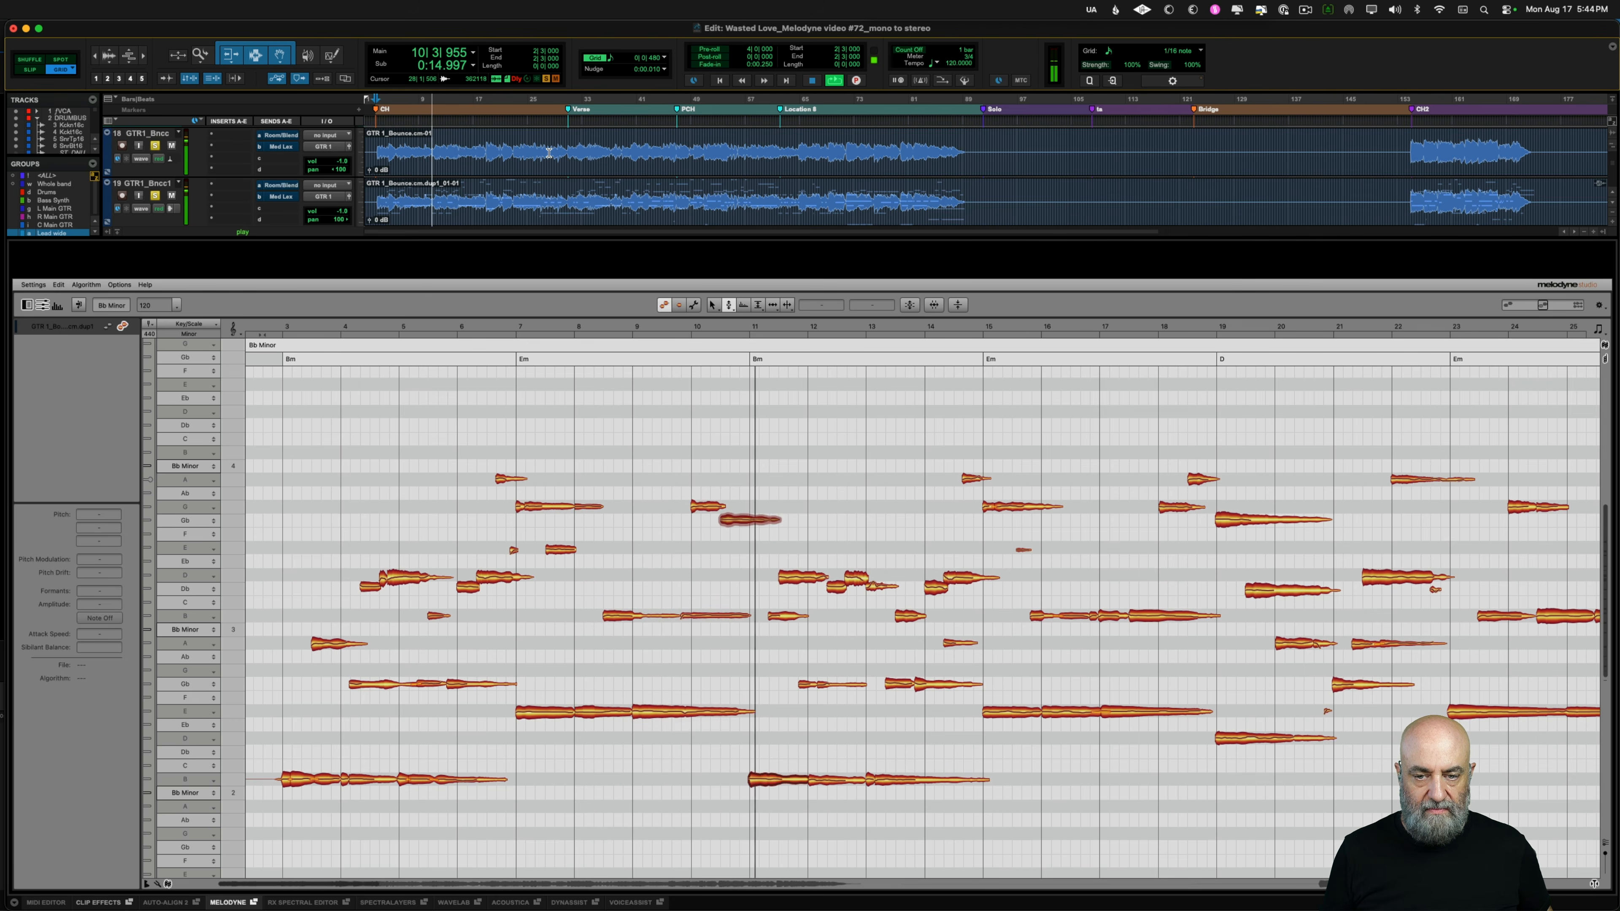
{"action": "key", "text": "space"}
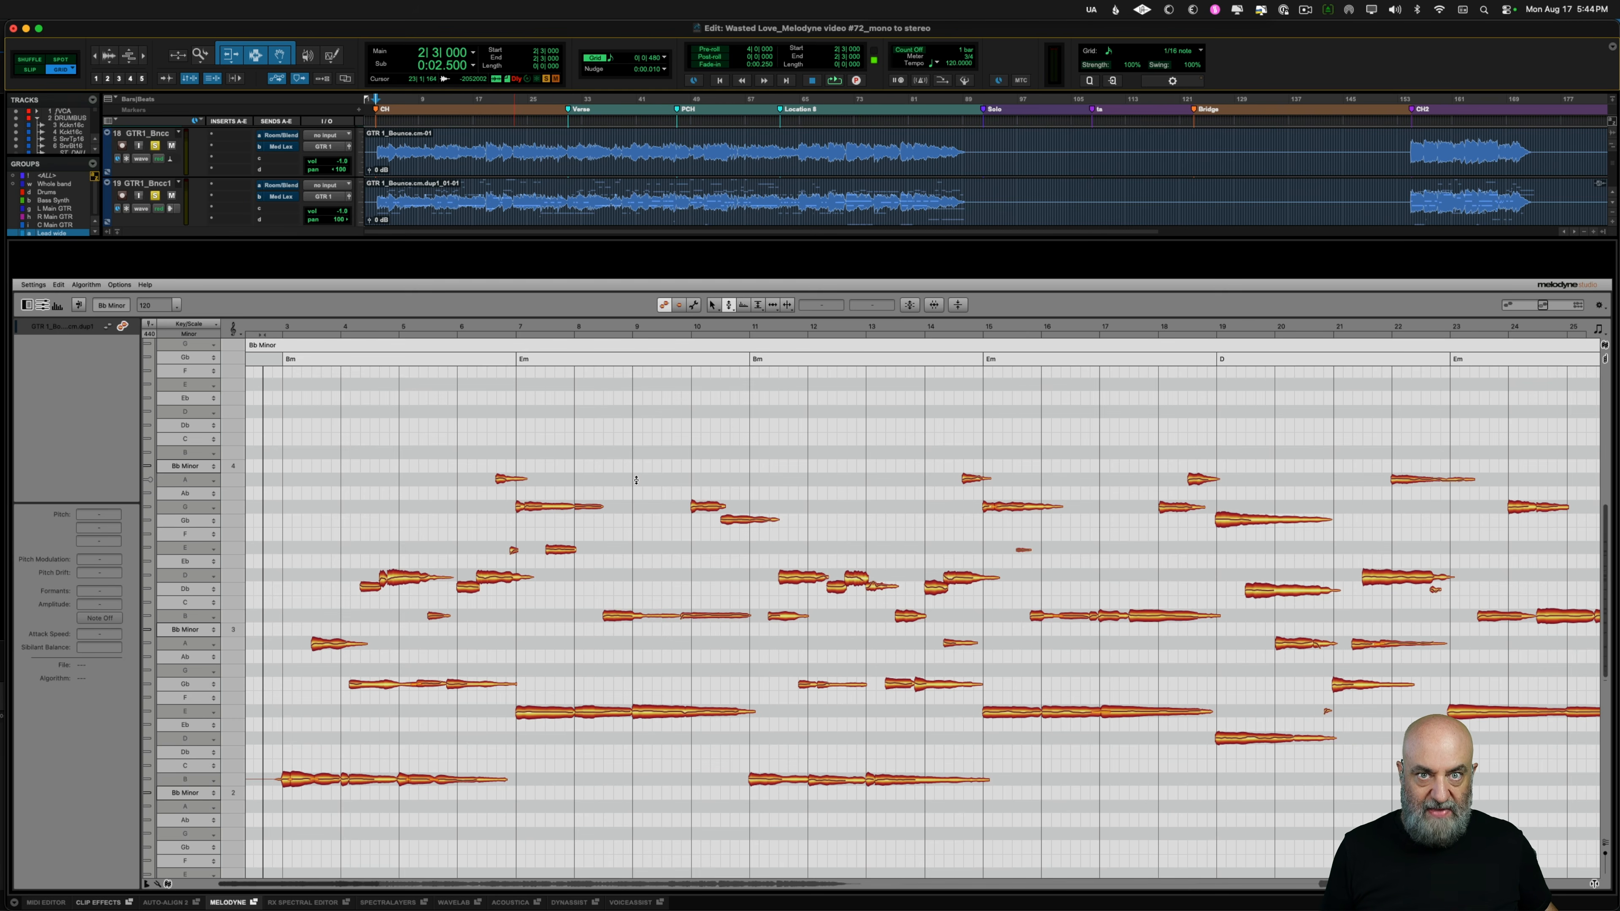
Add subtle random pitch deviations and subtle random timing deviations to all notes of the duplicated guitar
{"action": "key", "text": "super+a"}
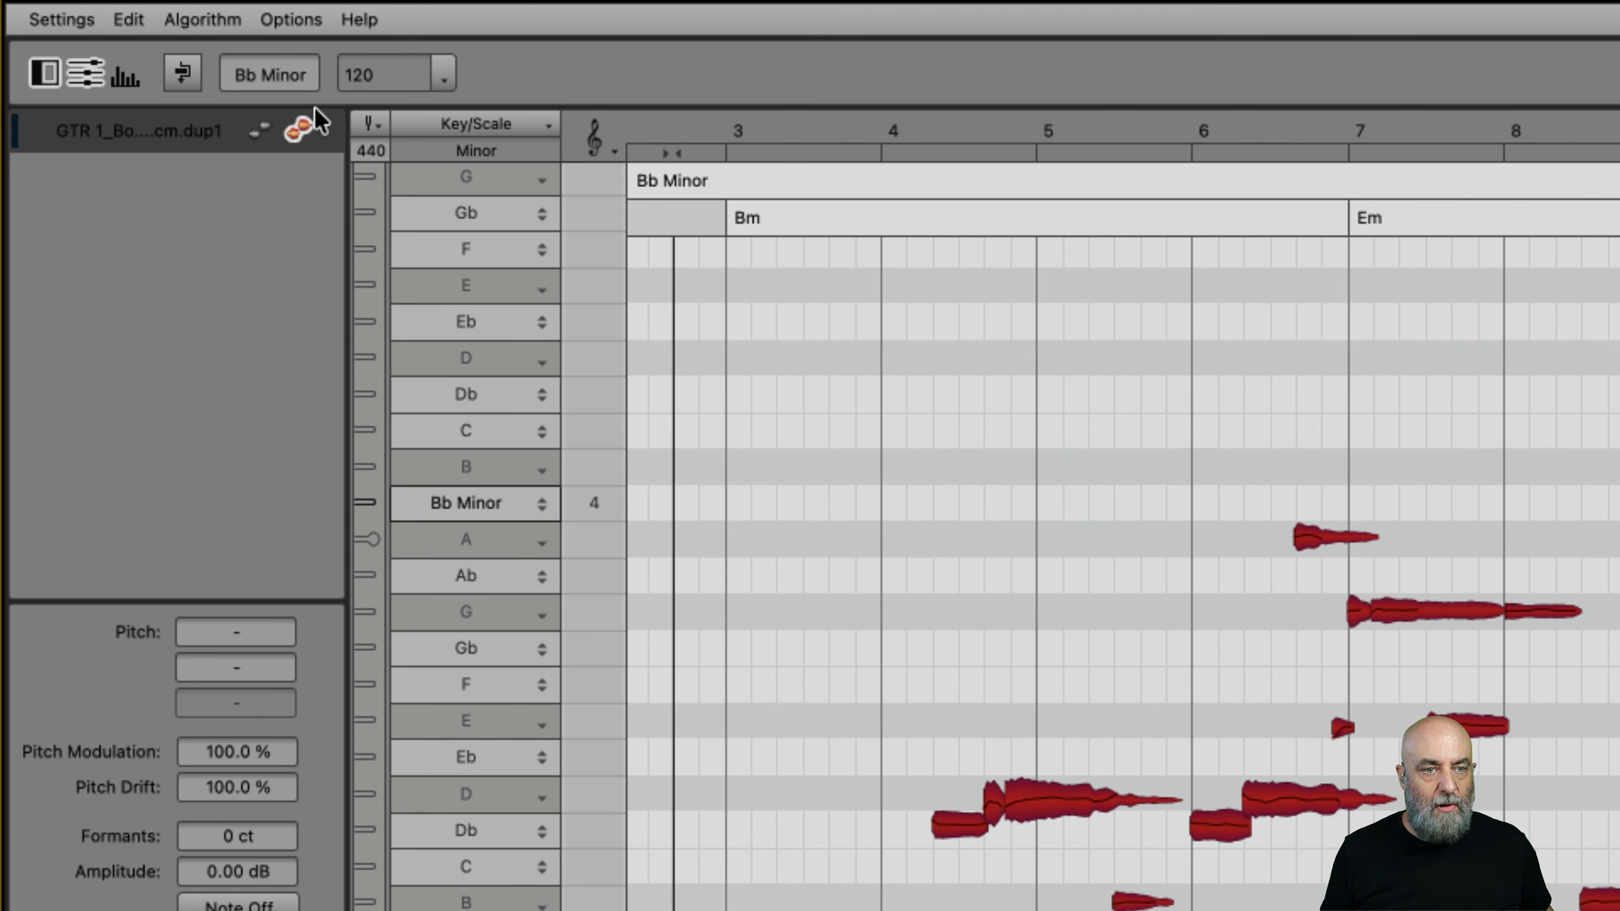
{"action": "left_click", "coordinate": [129, 21]}
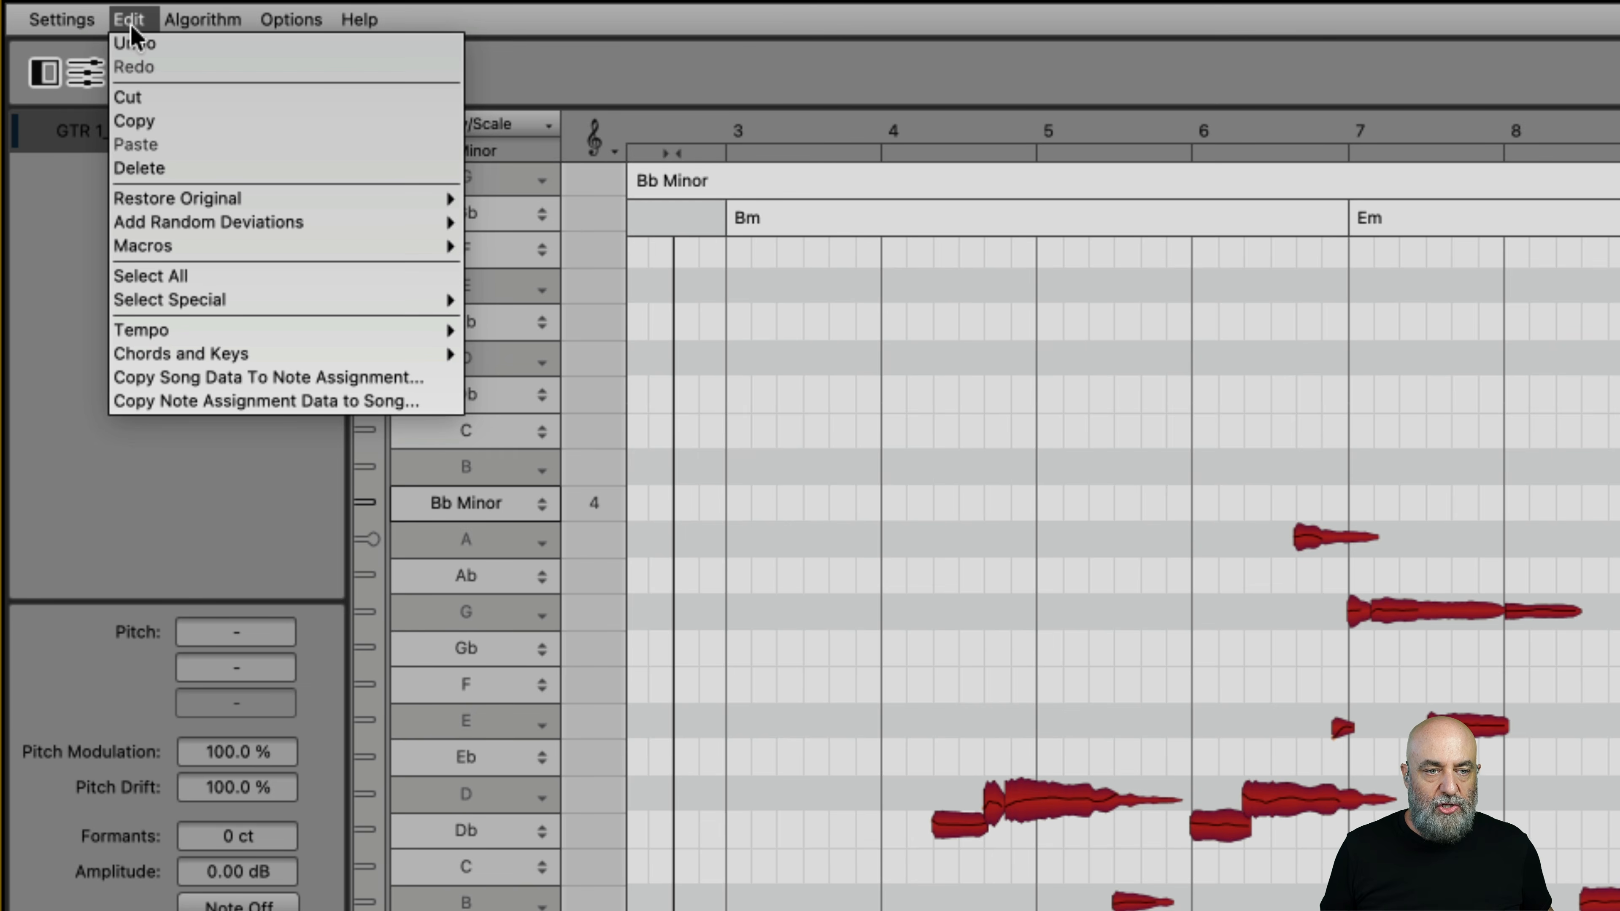
{"action": "mouse_move", "coordinate": [224, 223]}
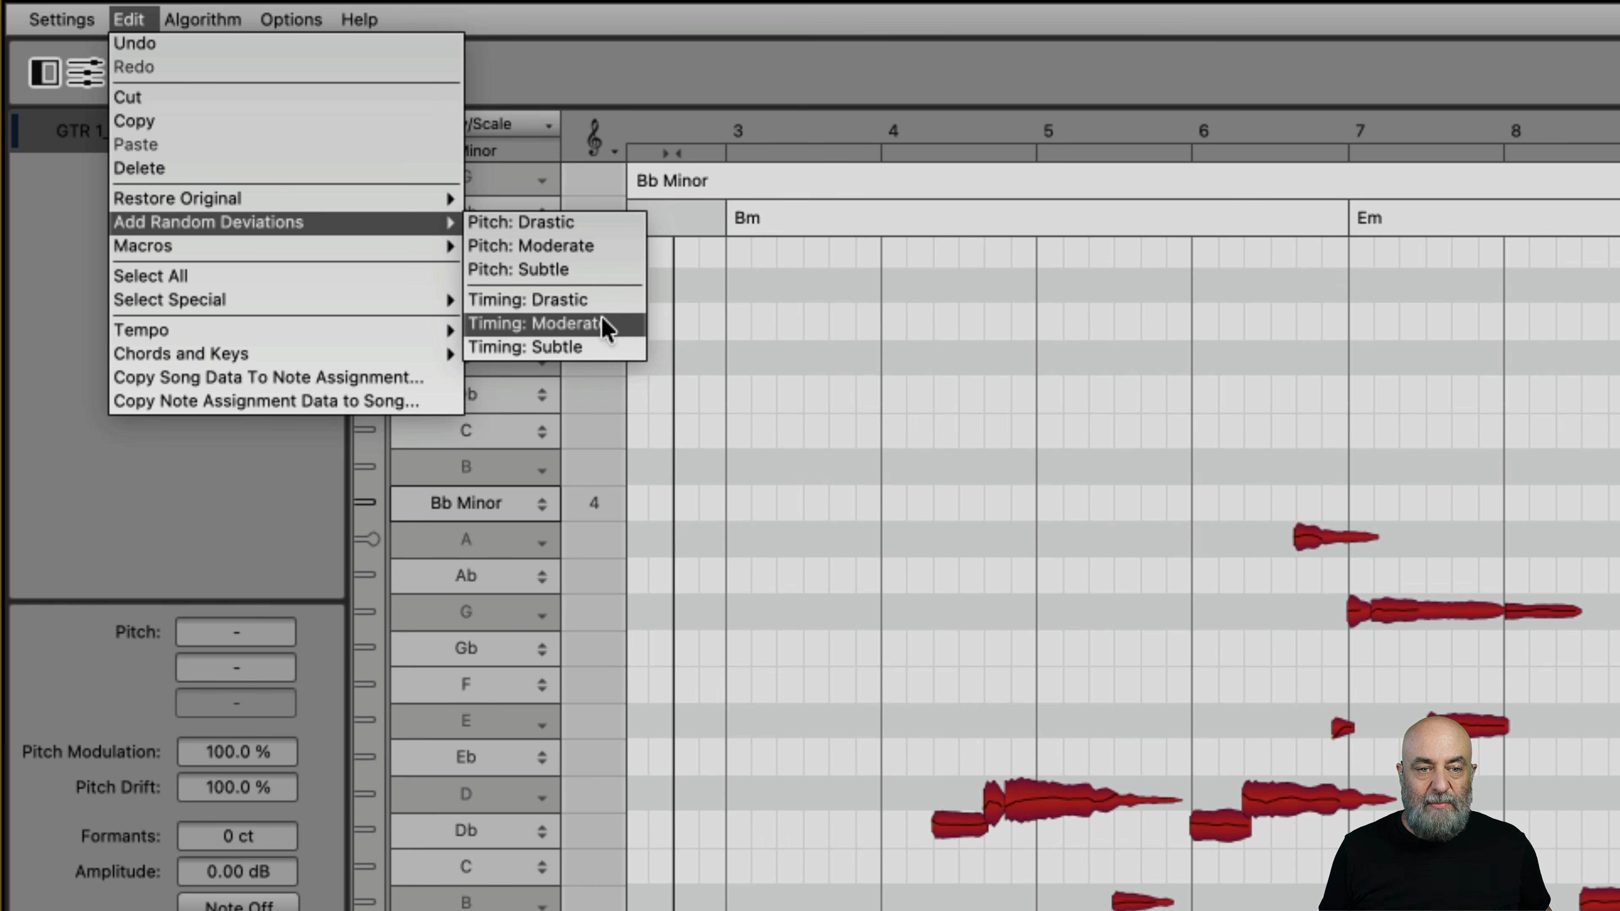
{"action": "left_click", "coordinate": [606, 294]}
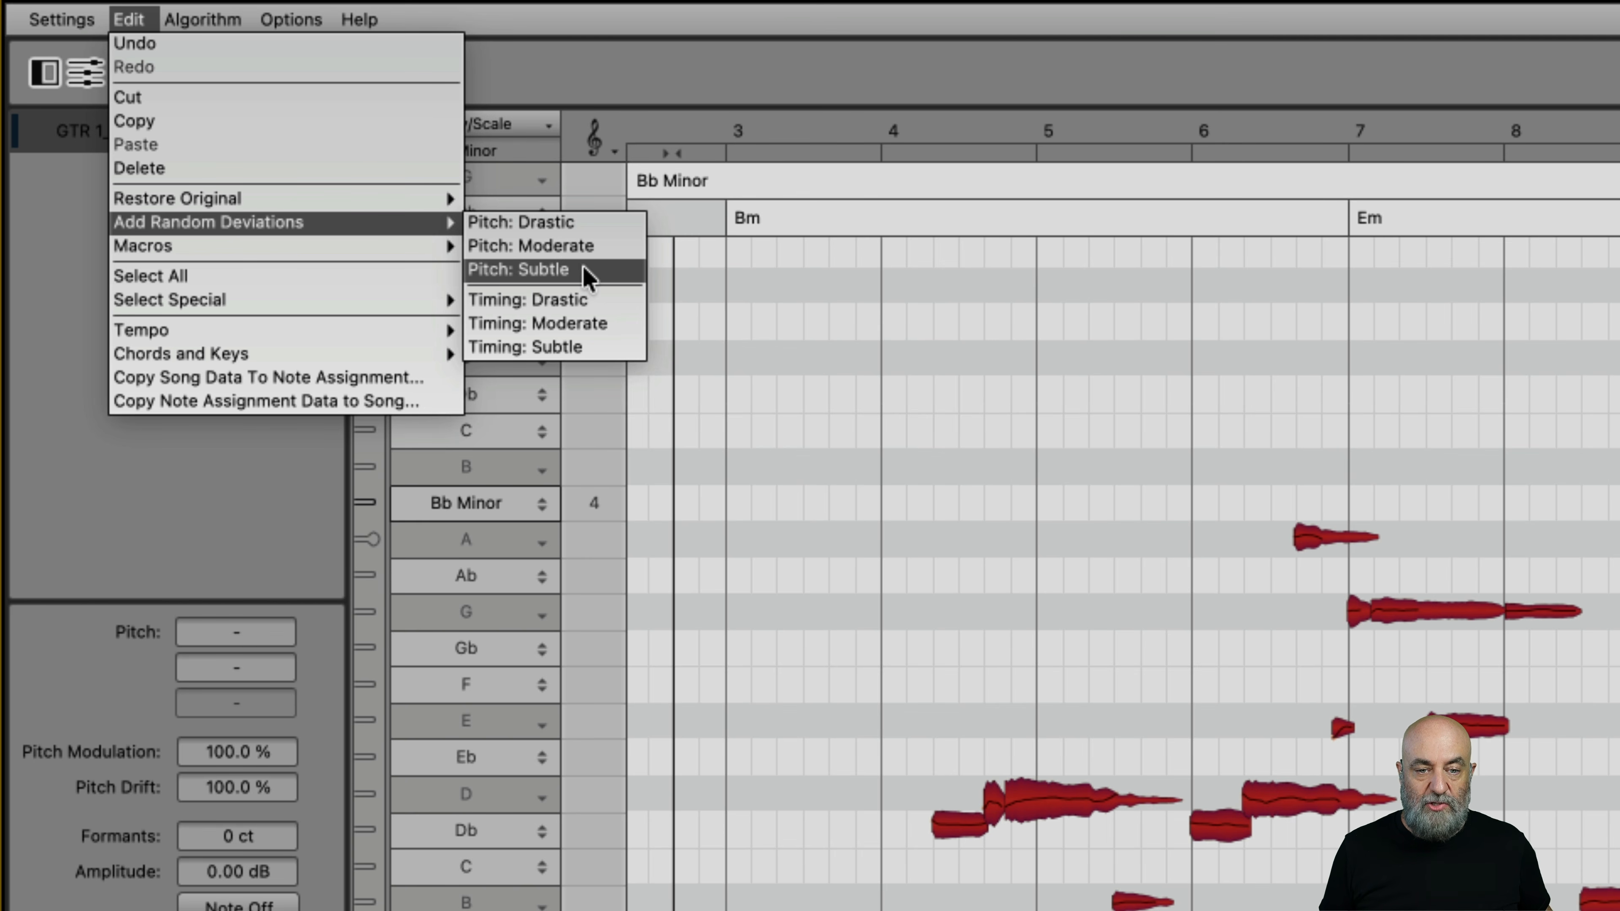
{"action": "left_click", "coordinate": [587, 271]}
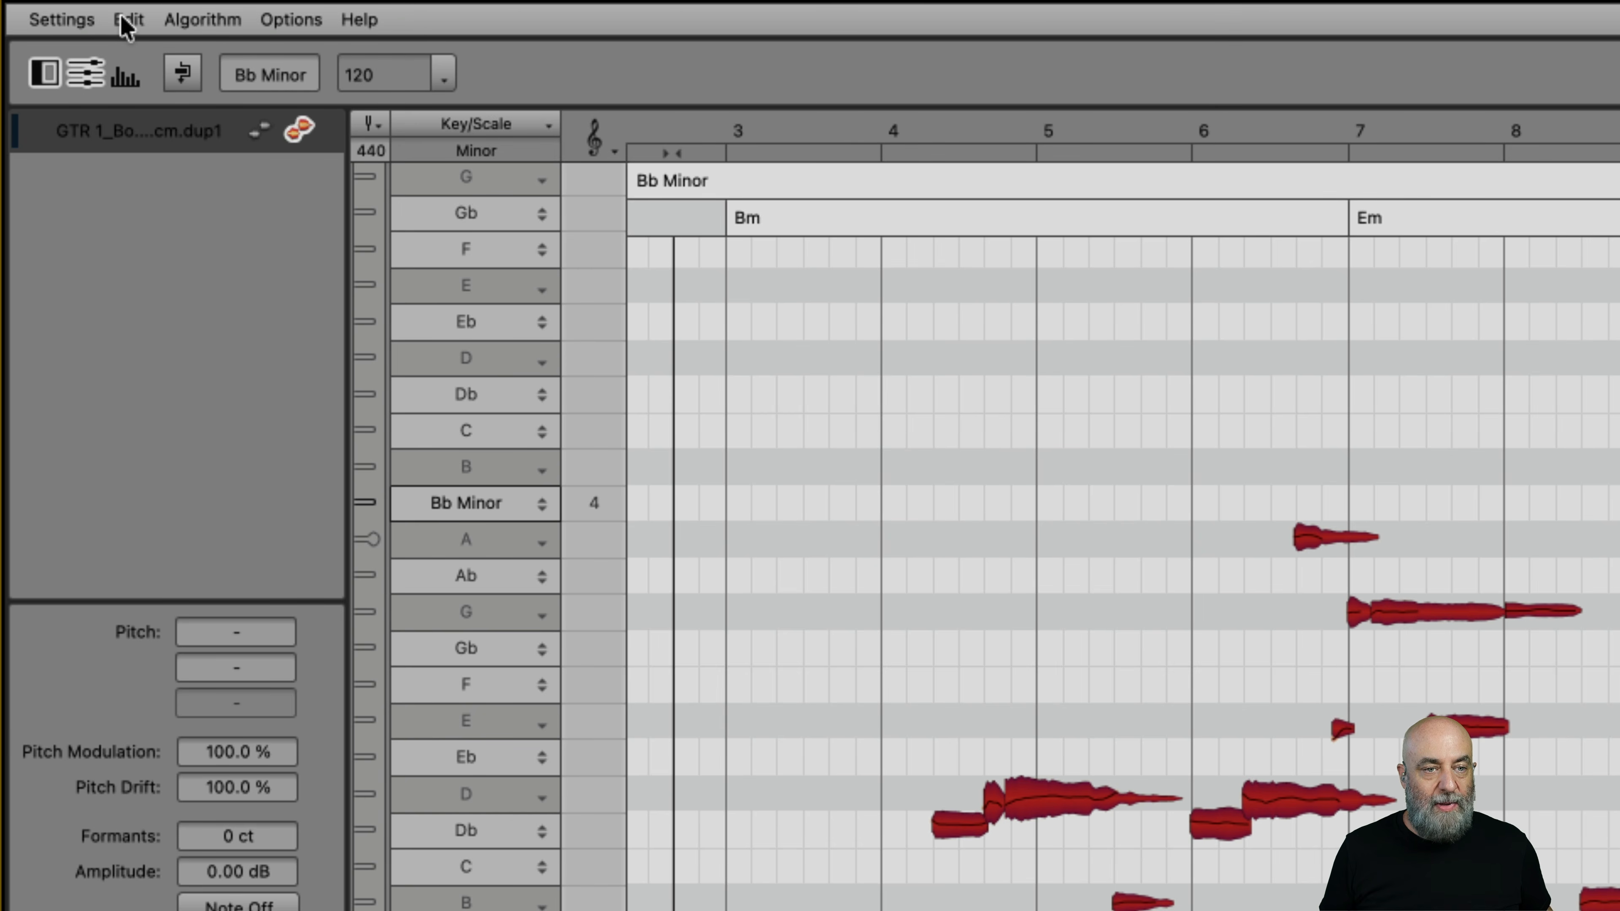
{"action": "left_click", "coordinate": [127, 20]}
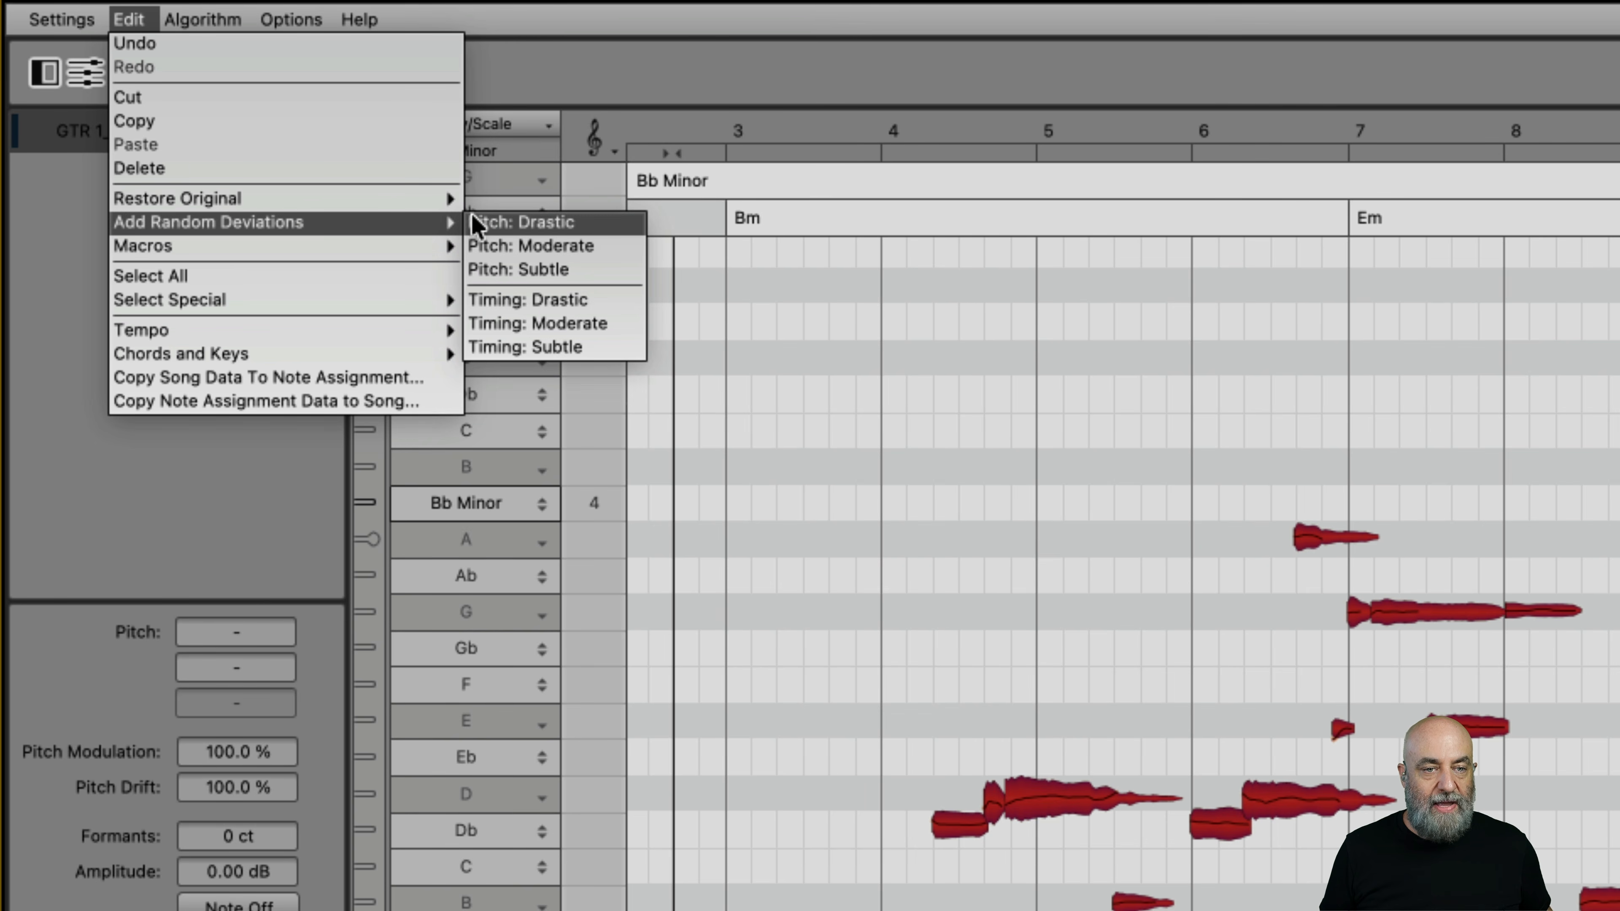
{"action": "left_click", "coordinate": [555, 348]}
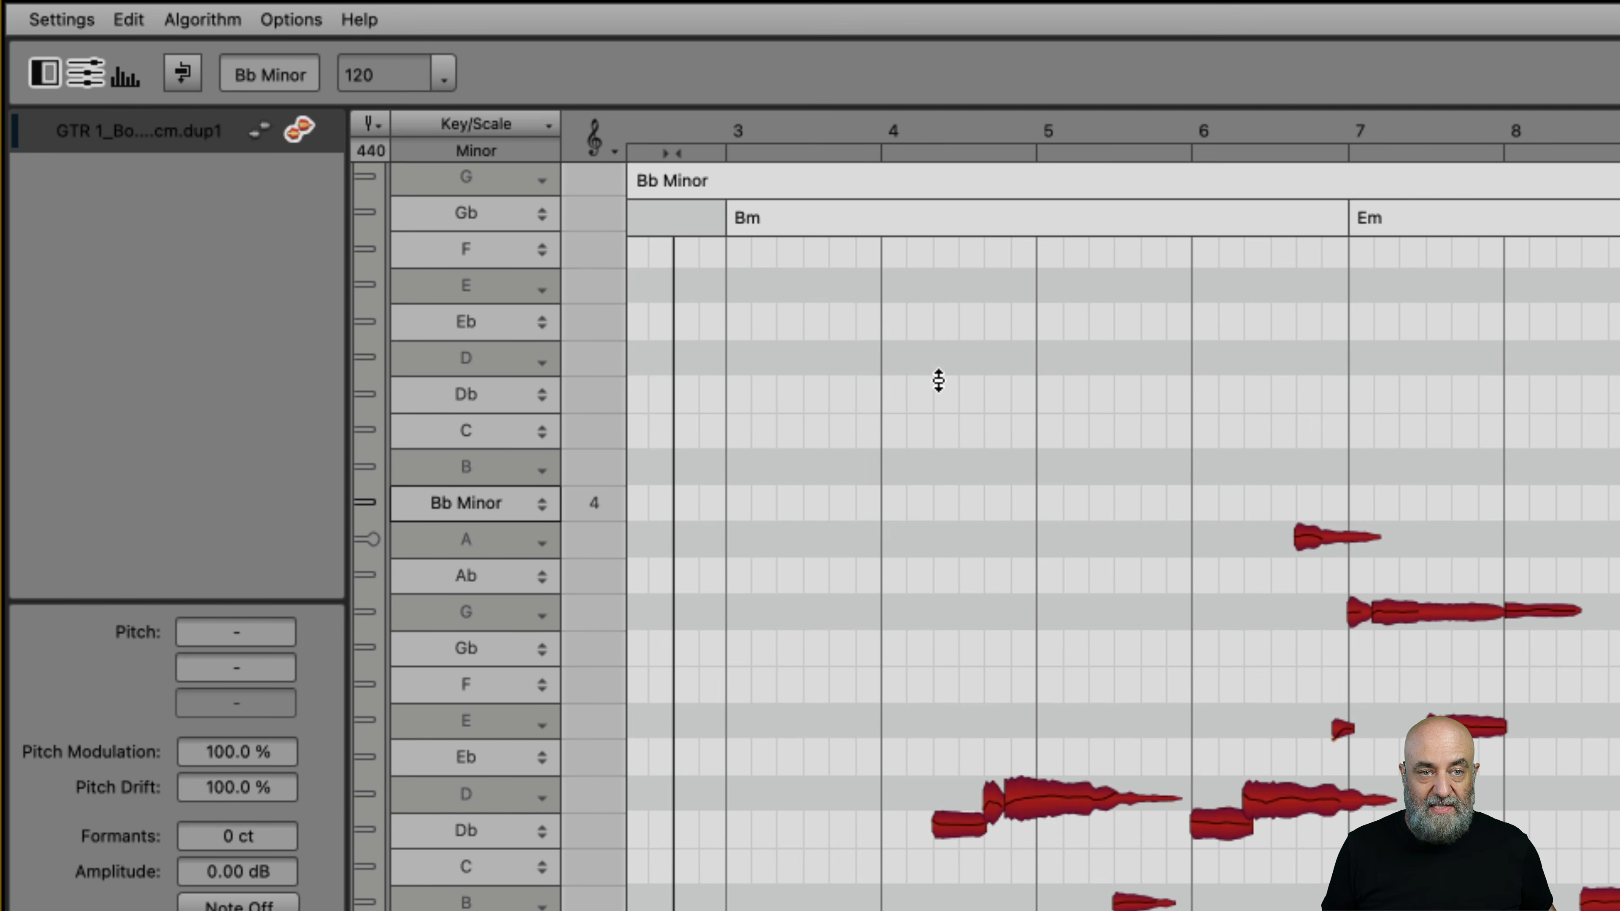
Audition the randomized guitar notes against the track and compare them with the unedited original
{"action": "key", "text": "space"}
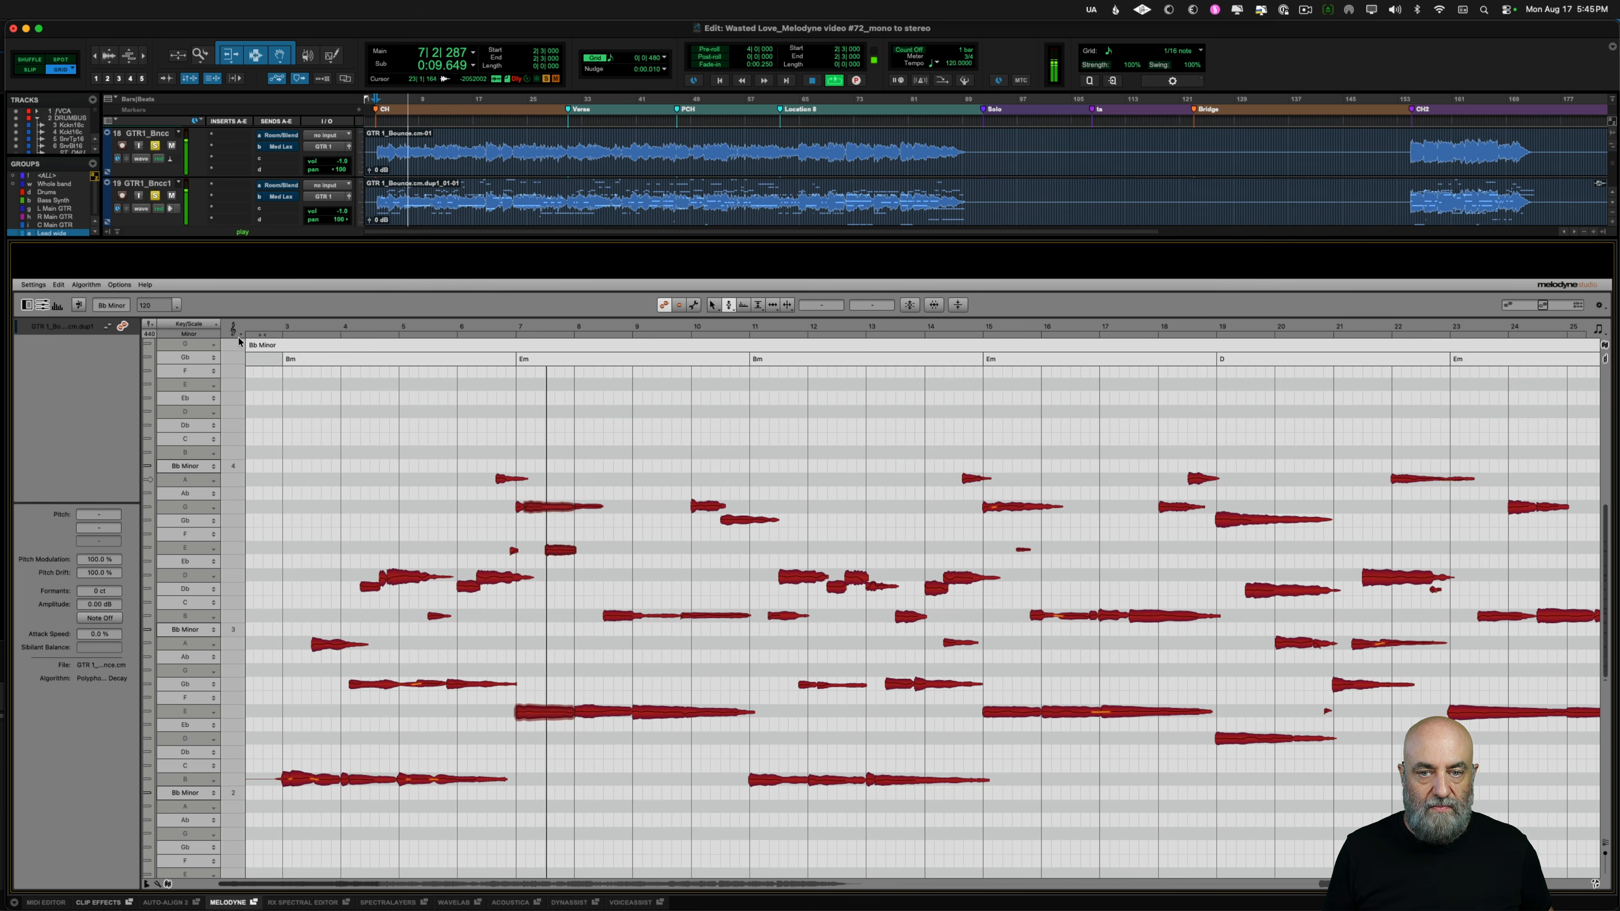
{"action": "key", "text": "space"}
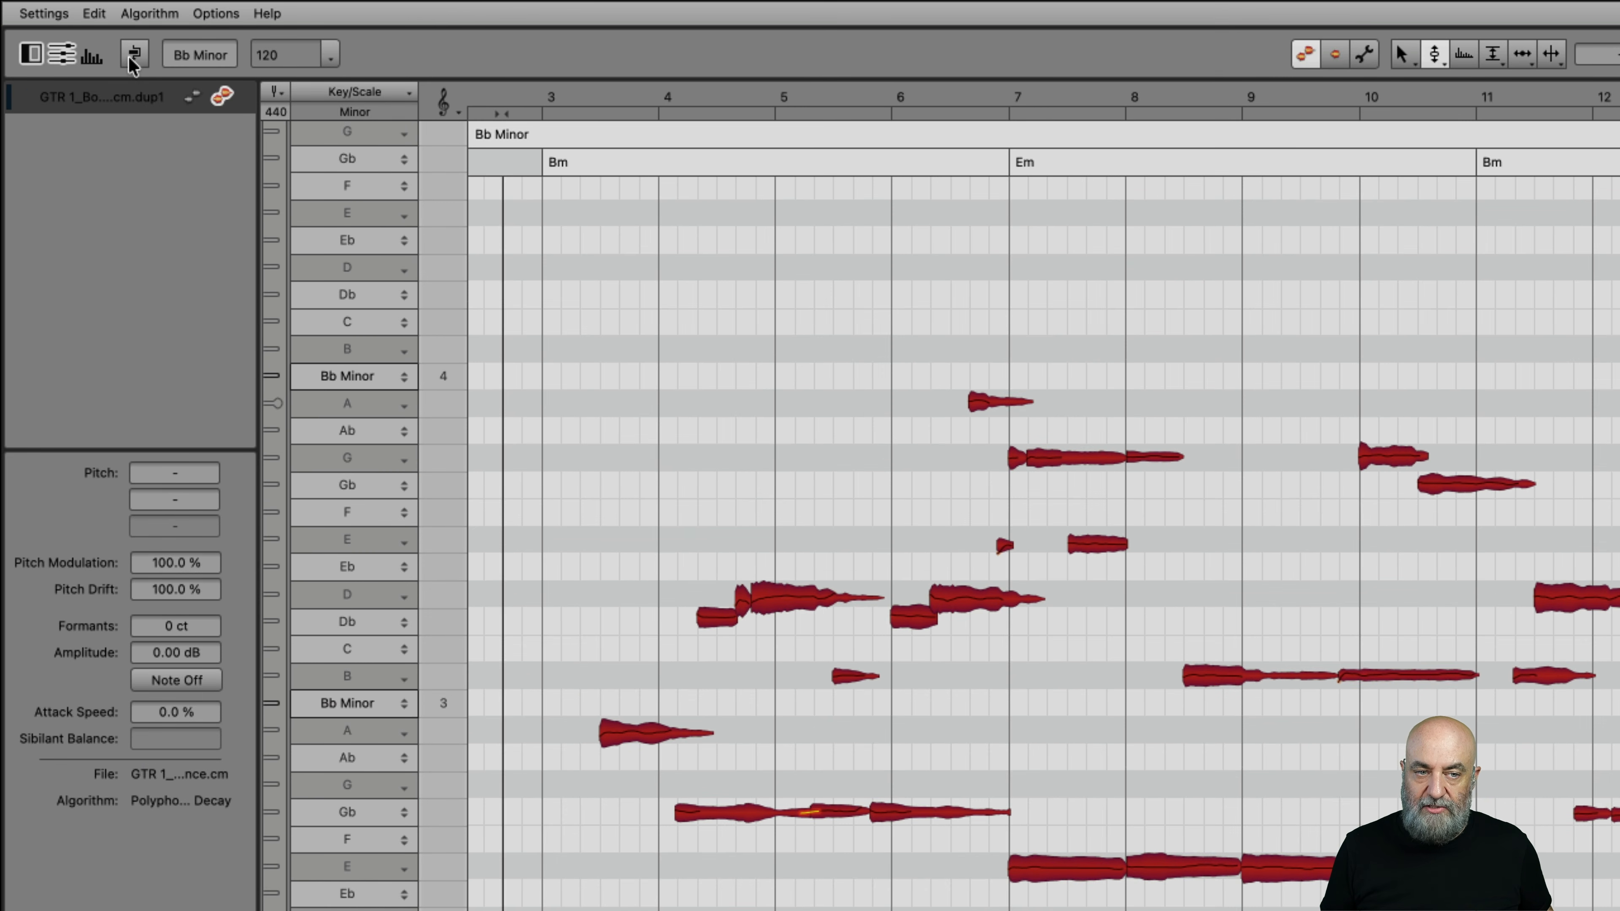
{"action": "key", "text": "space"}
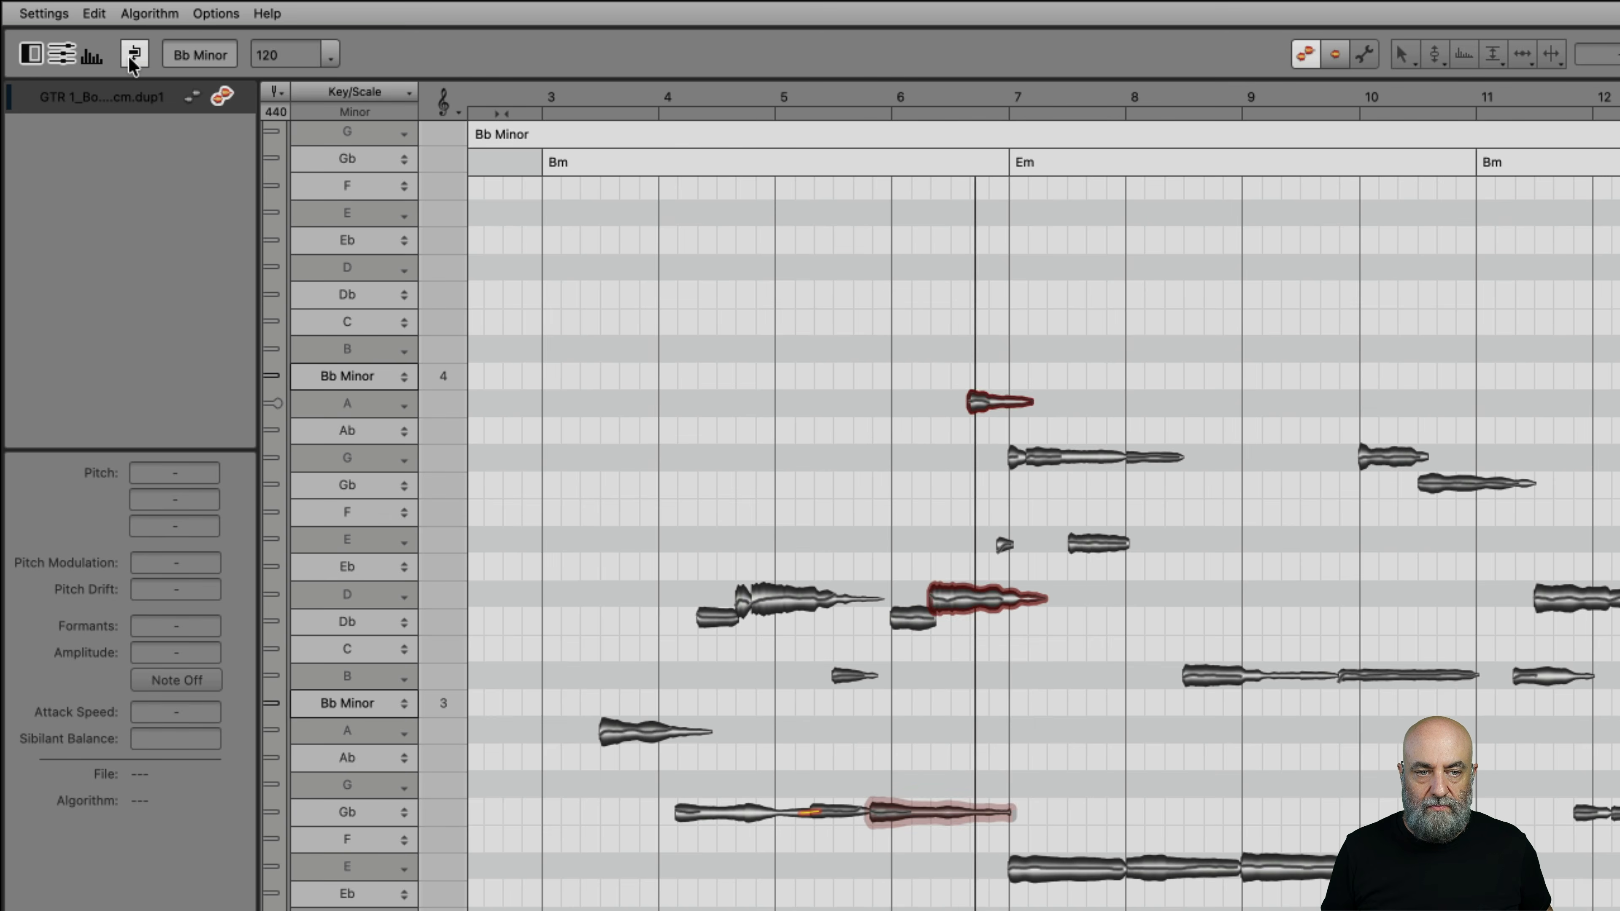
{"action": "left_click", "coordinate": [133, 55]}
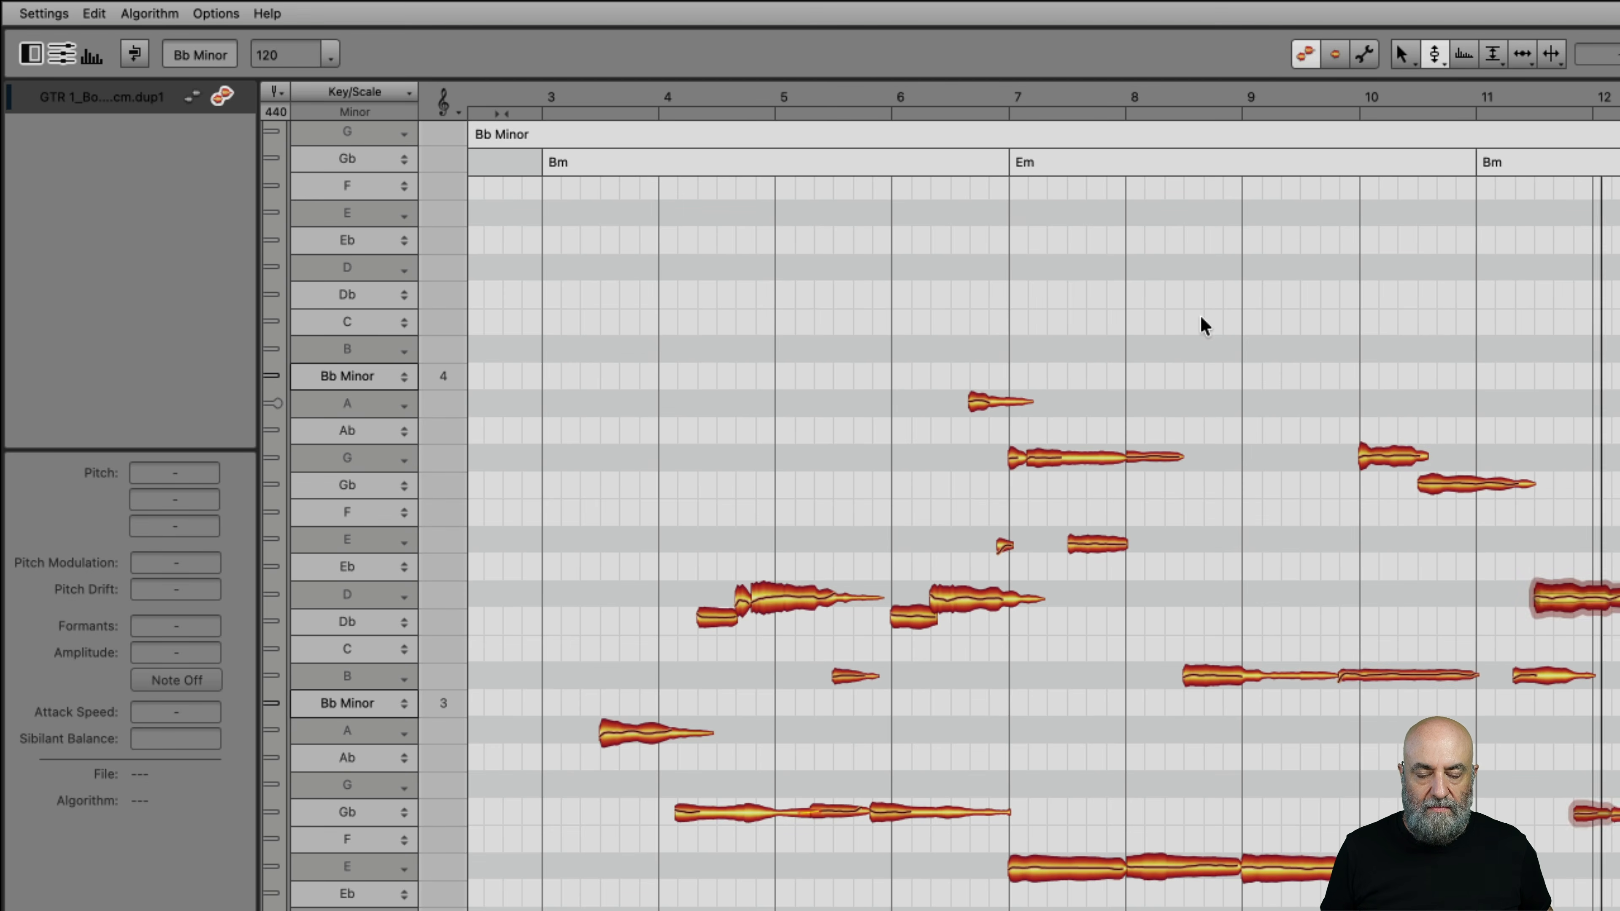
{"action": "key", "text": "space"}
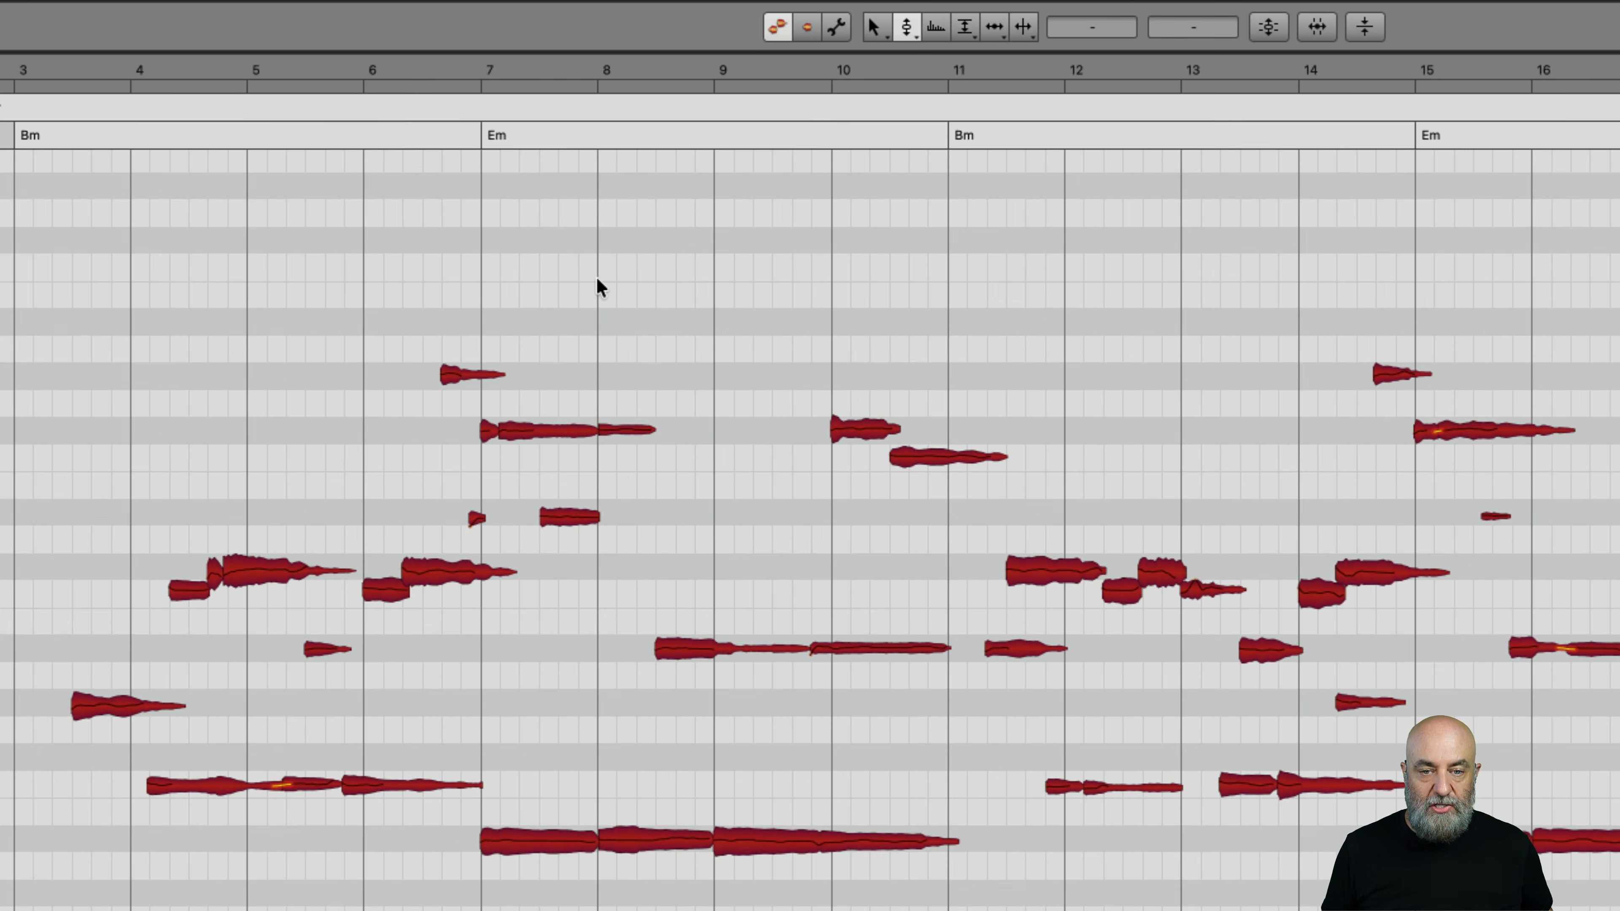
Reduce the pitch drift of all selected notes to 3.0 % with the Pitch Drift tool and play back the result
{"action": "right_click", "coordinate": [574, 431]}
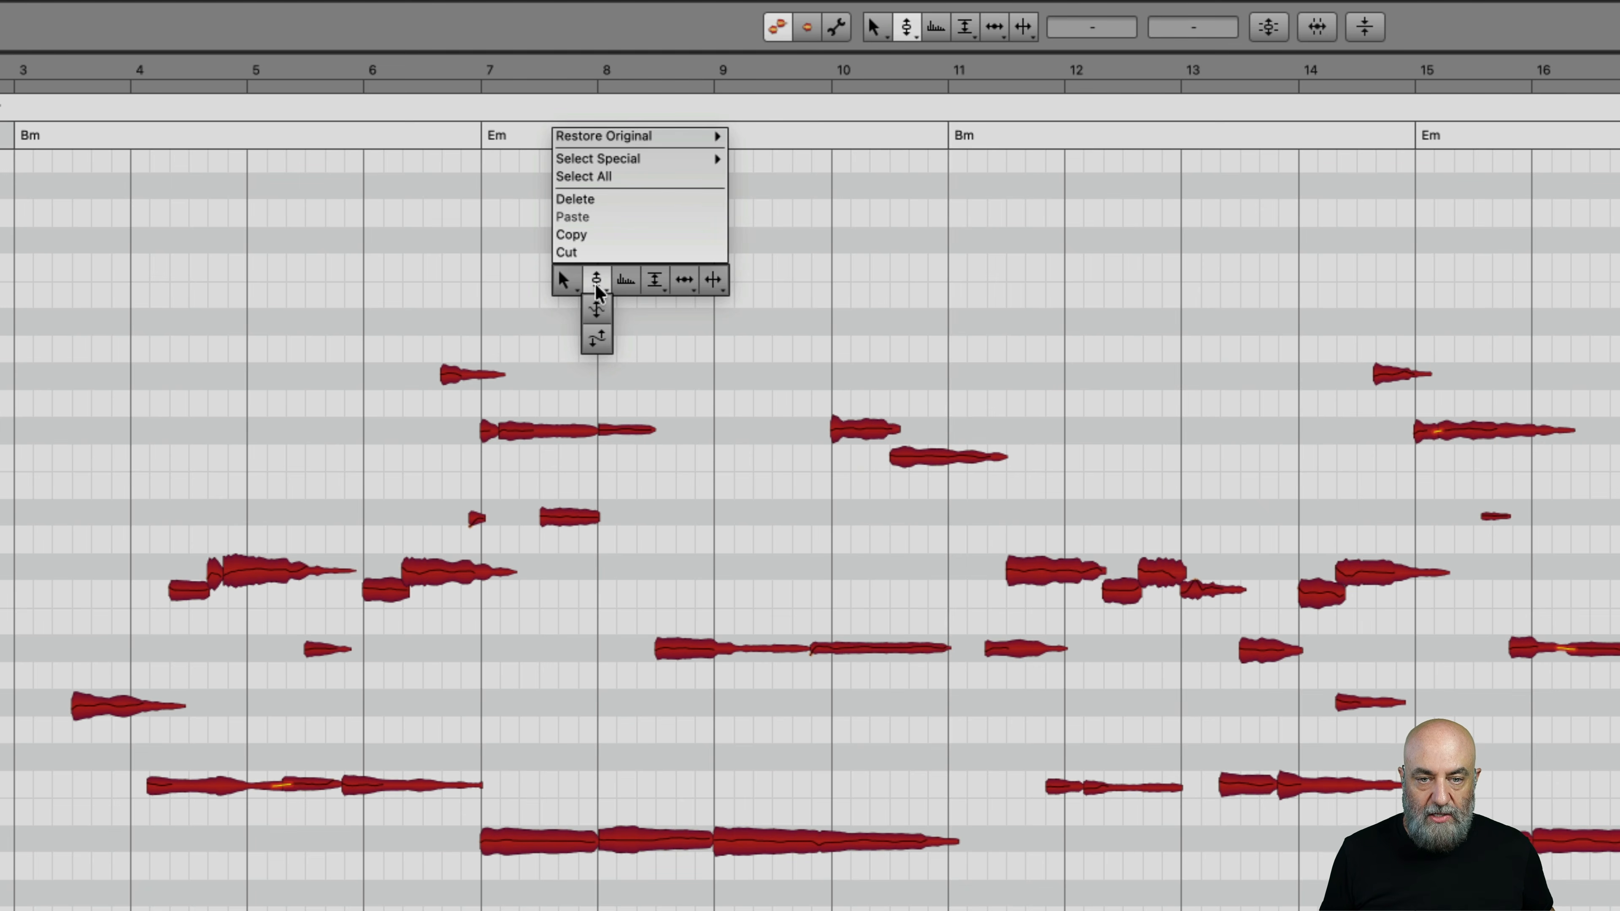
{"action": "left_click", "coordinate": [599, 340]}
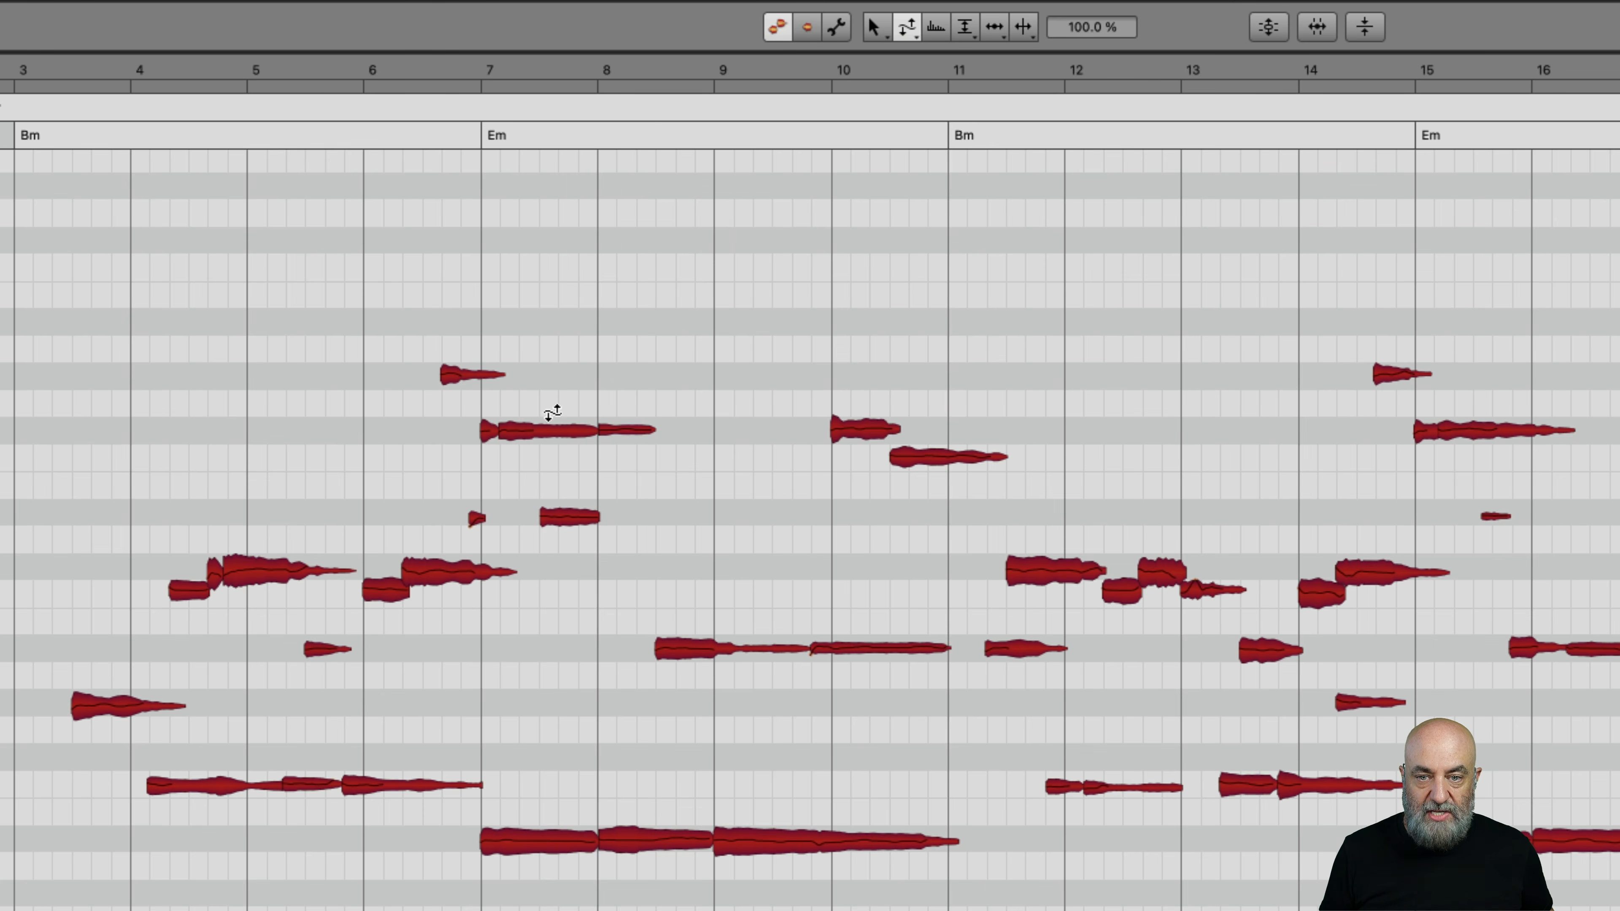
{"action": "left_click", "coordinate": [546, 426]}
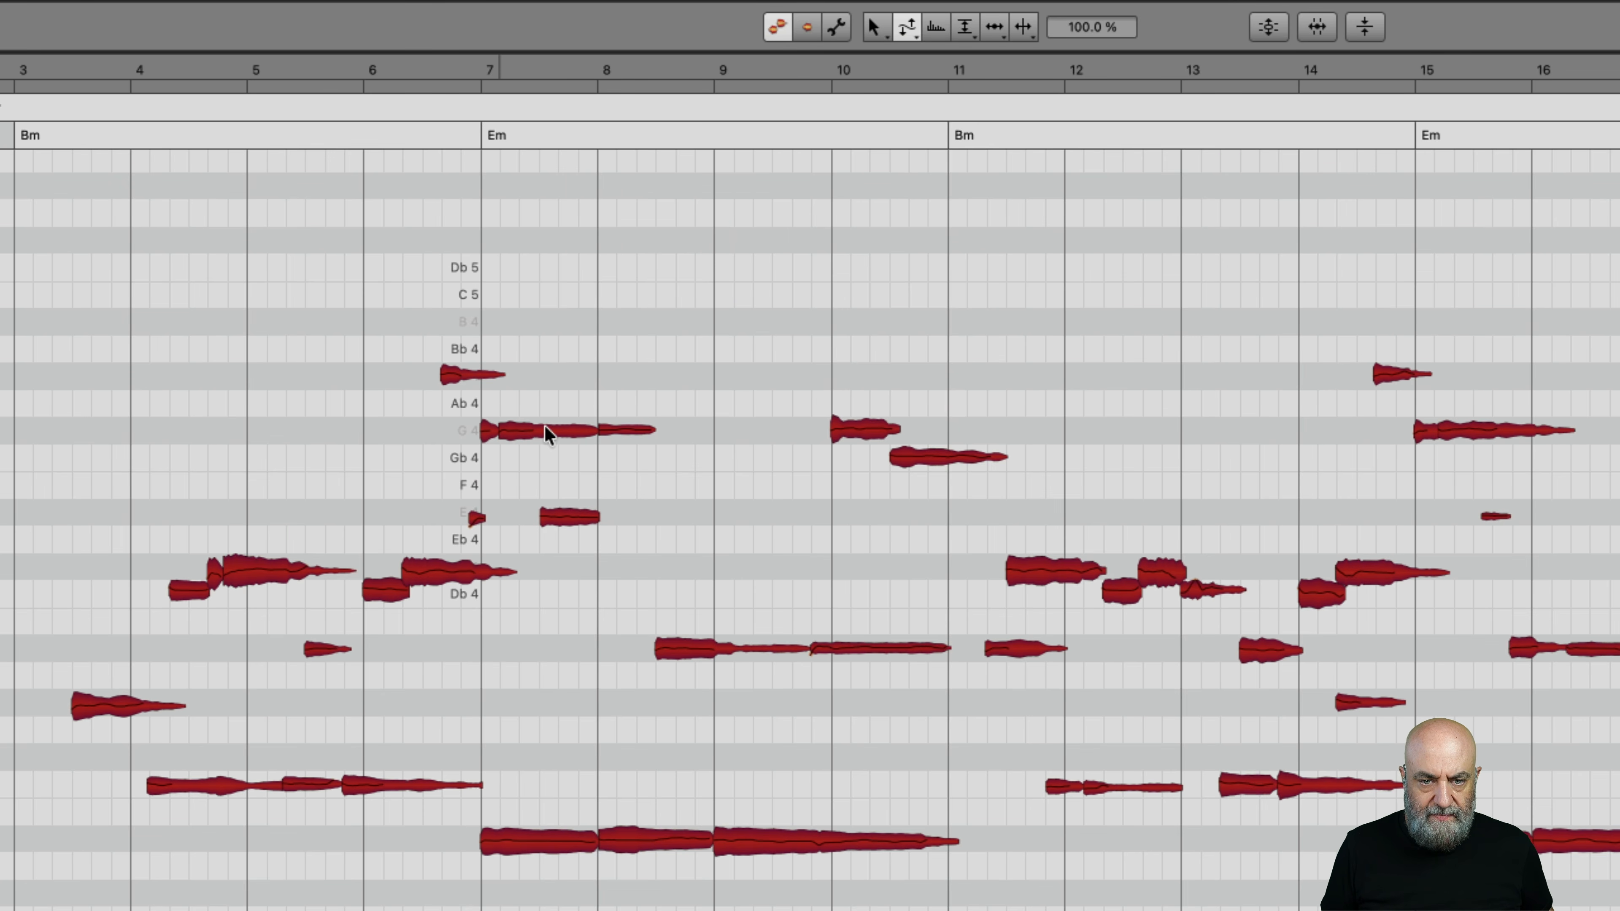
{"action": "left_click_drag", "start_coordinate": [542, 429], "coordinate": [531, 561]}
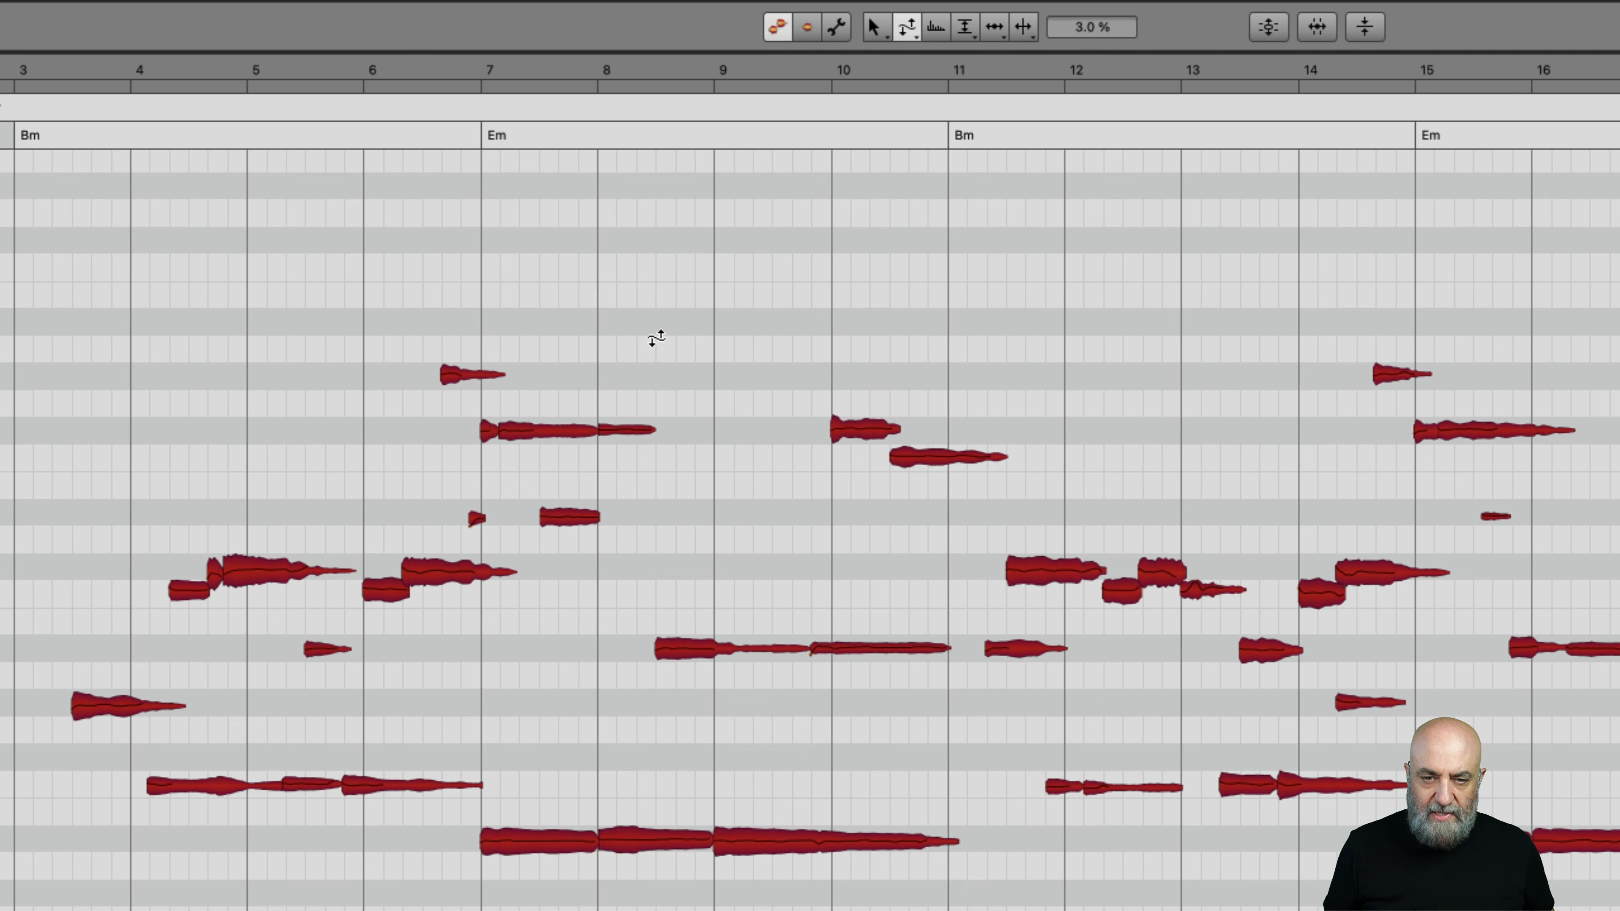
{"action": "key", "text": "space"}
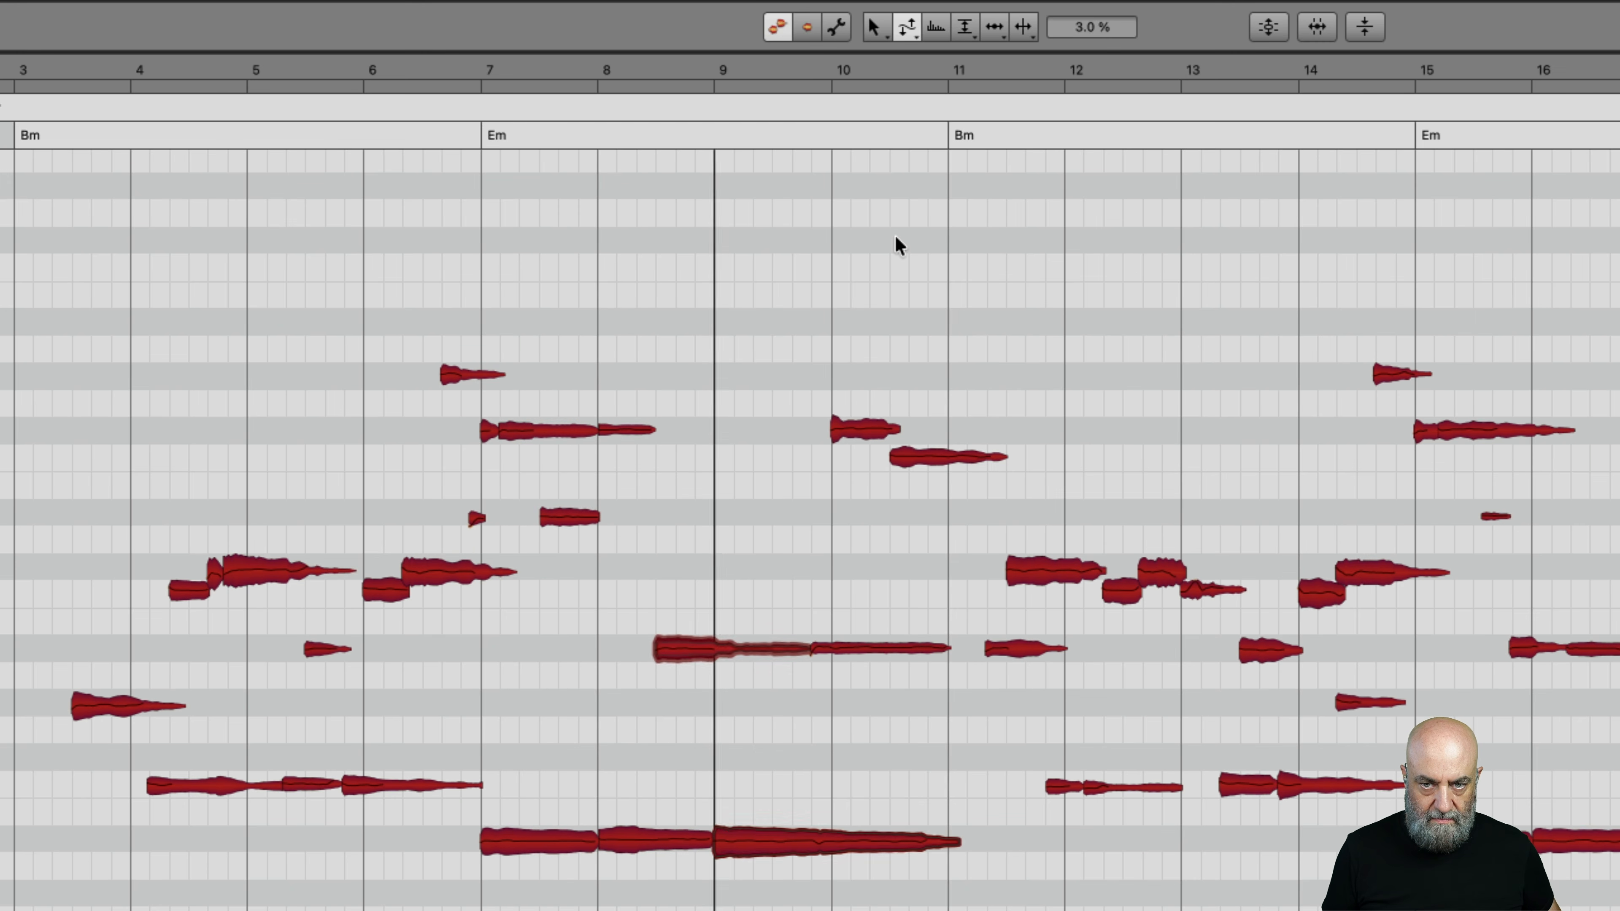
{"action": "key", "text": "space"}
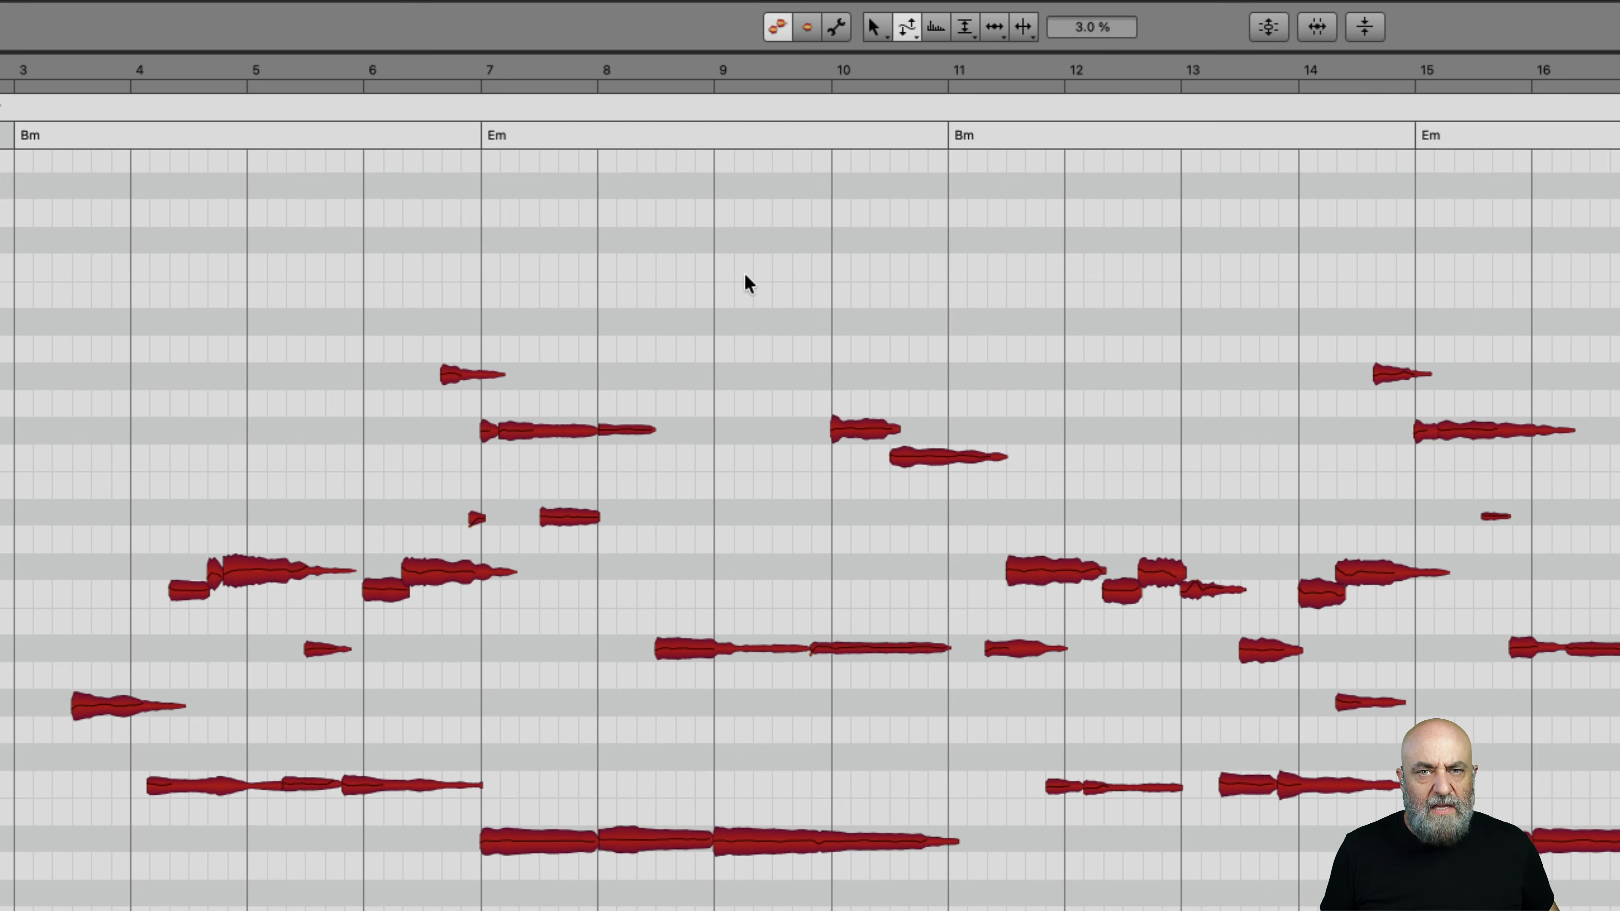
Shift the formants of all selected notes to -33 ct with the Formant tool and audition them against 0 ct
{"action": "right_click", "coordinate": [632, 216]}
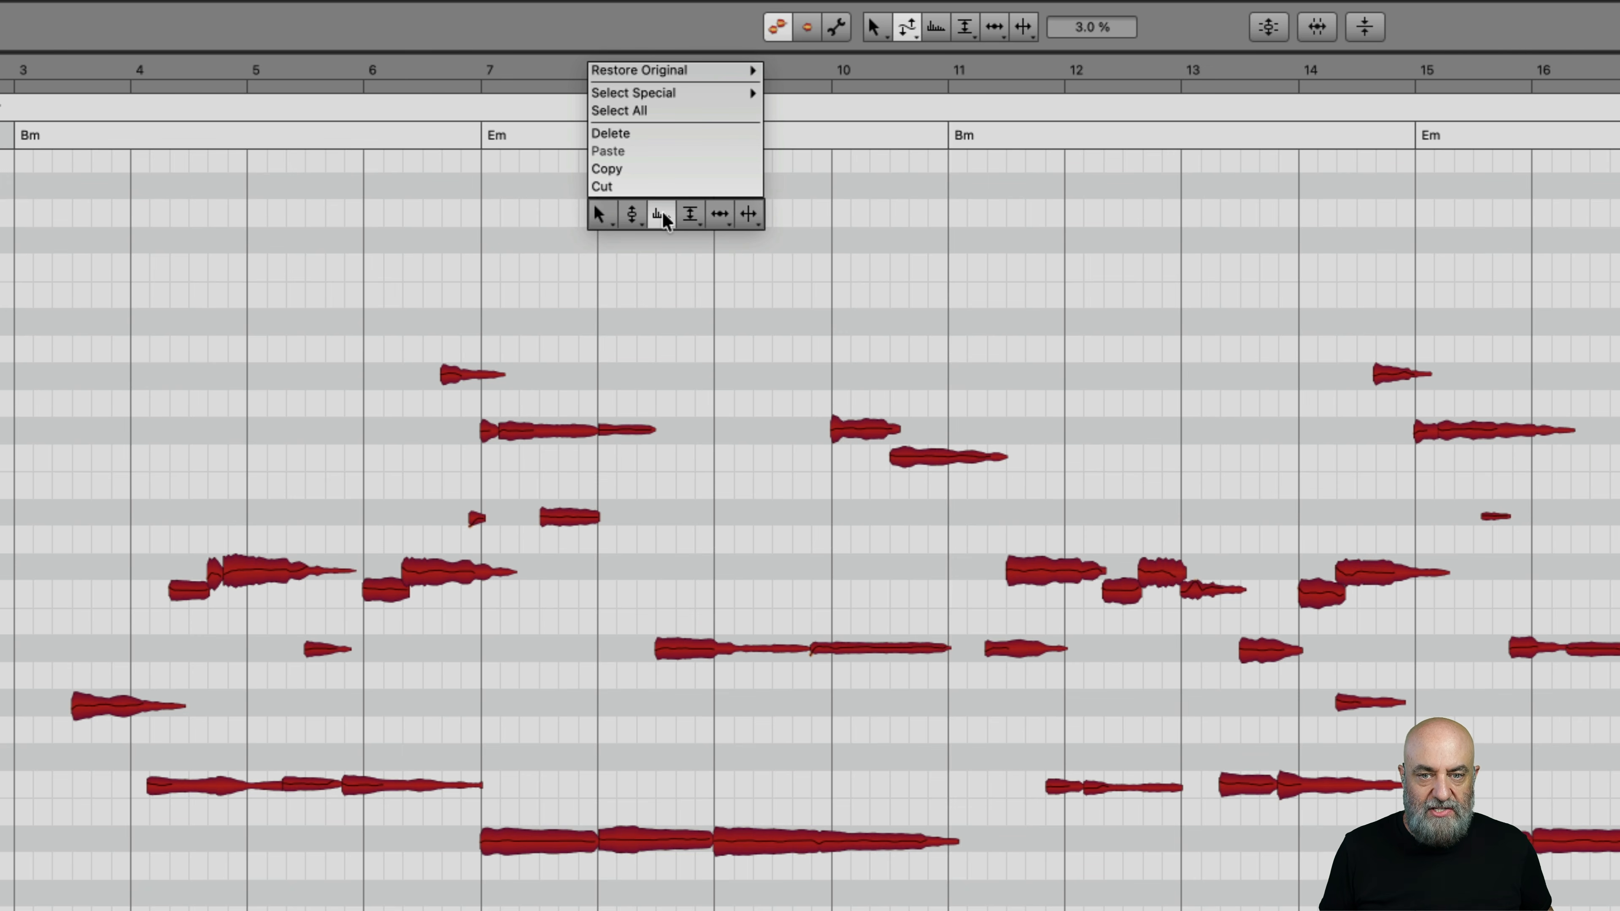
{"action": "left_click", "coordinate": [662, 215]}
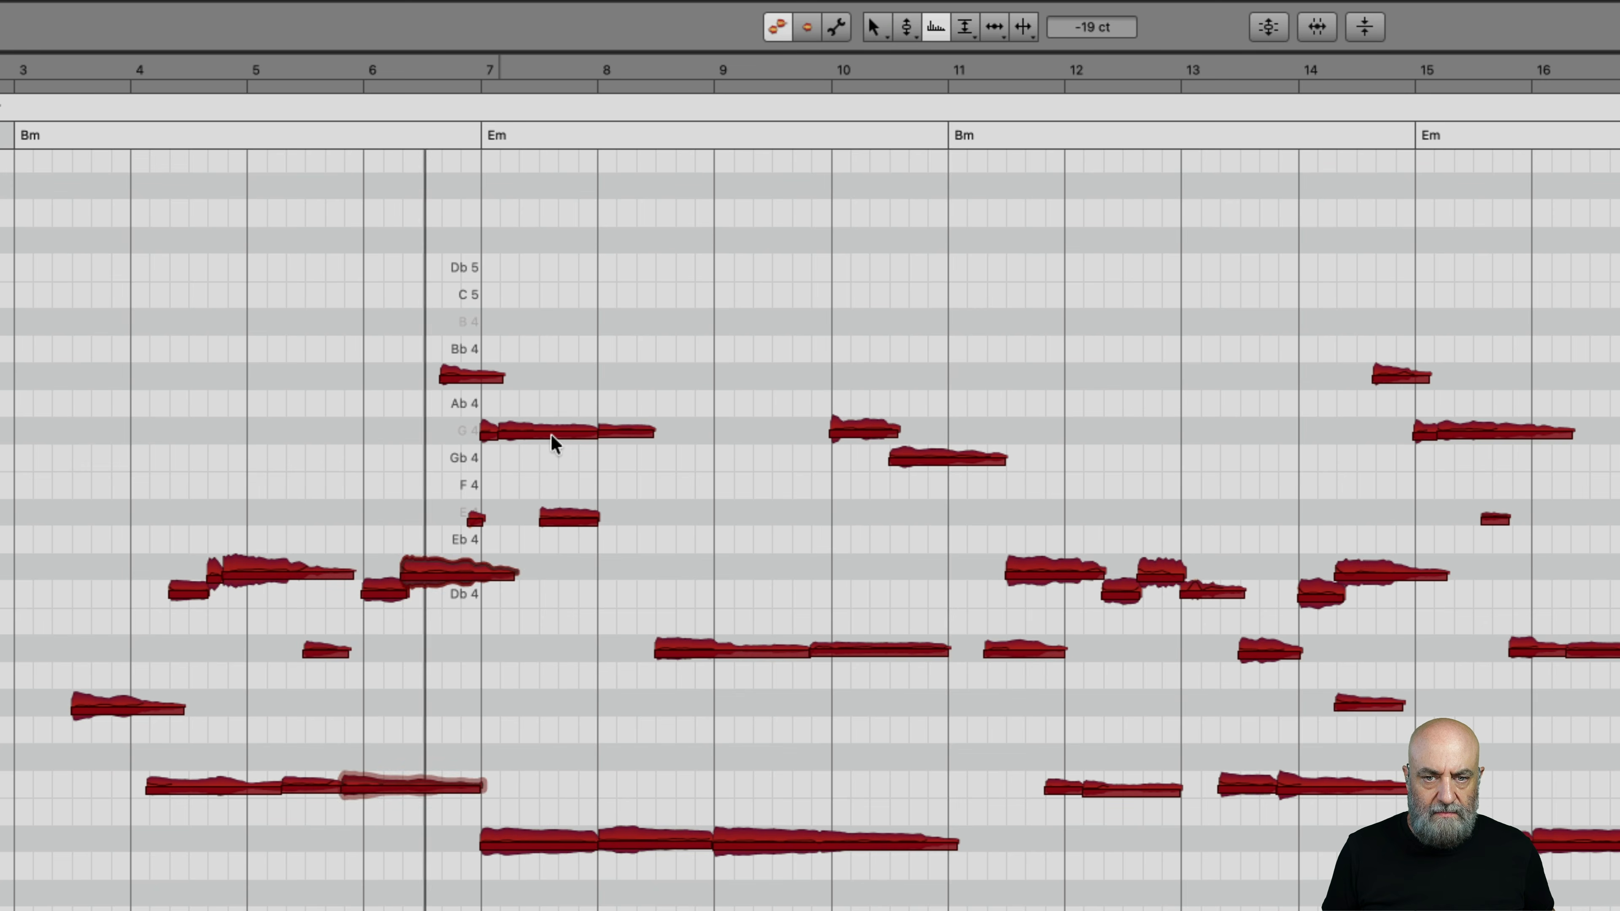
{"action": "left_click_drag", "start_coordinate": [550, 434], "coordinate": [551, 438]}
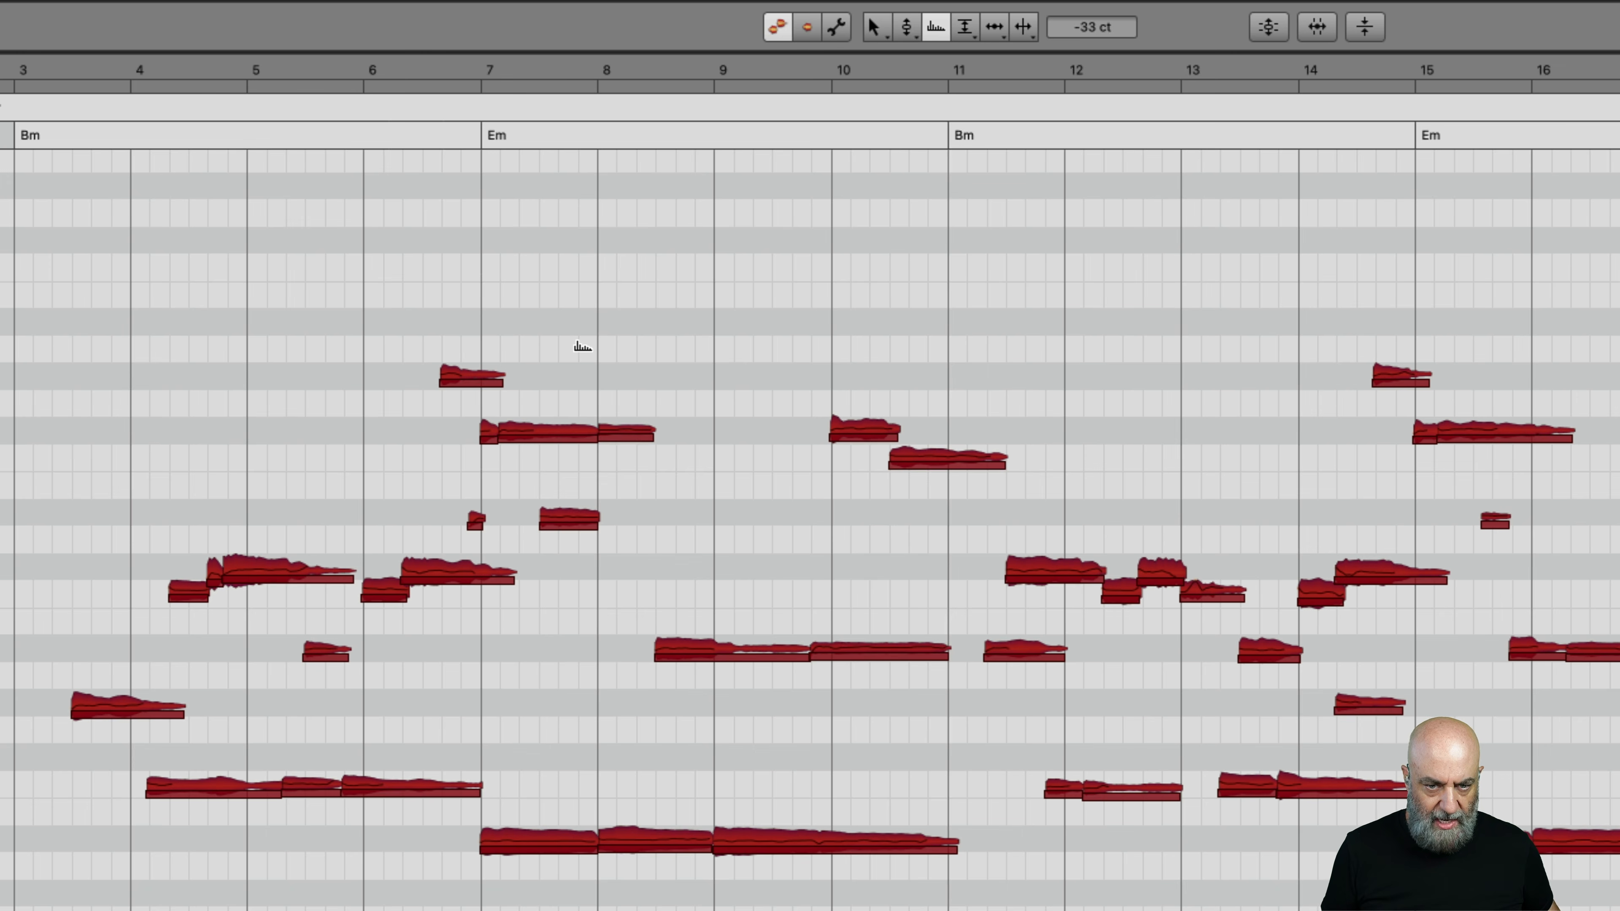
{"action": "key", "text": "space"}
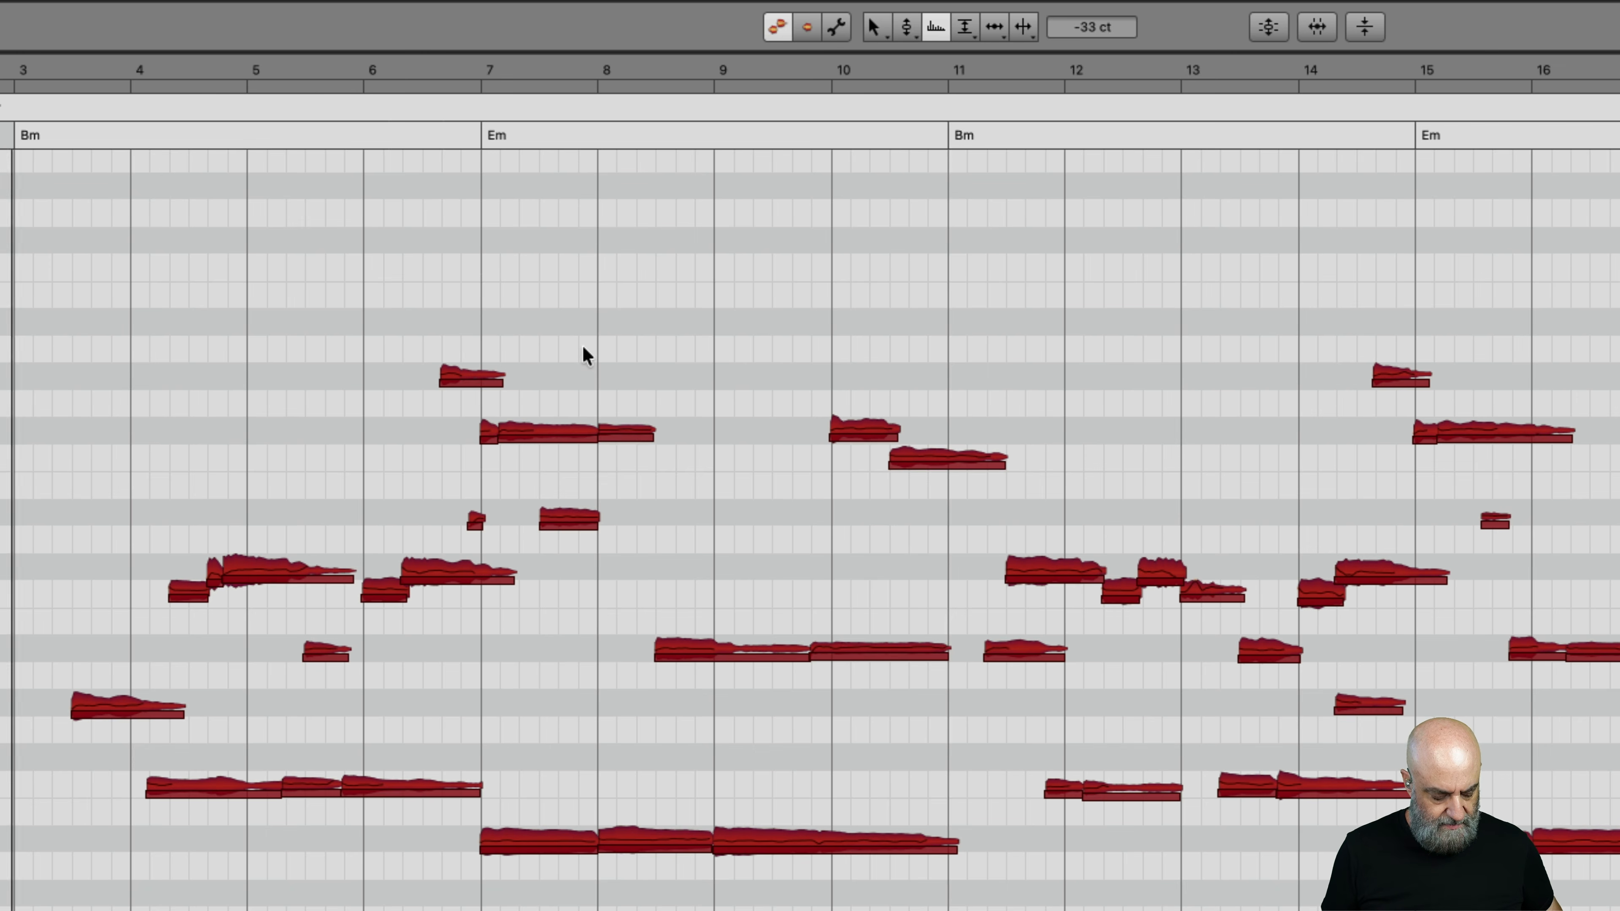
{"action": "left_click", "coordinate": [577, 346]}
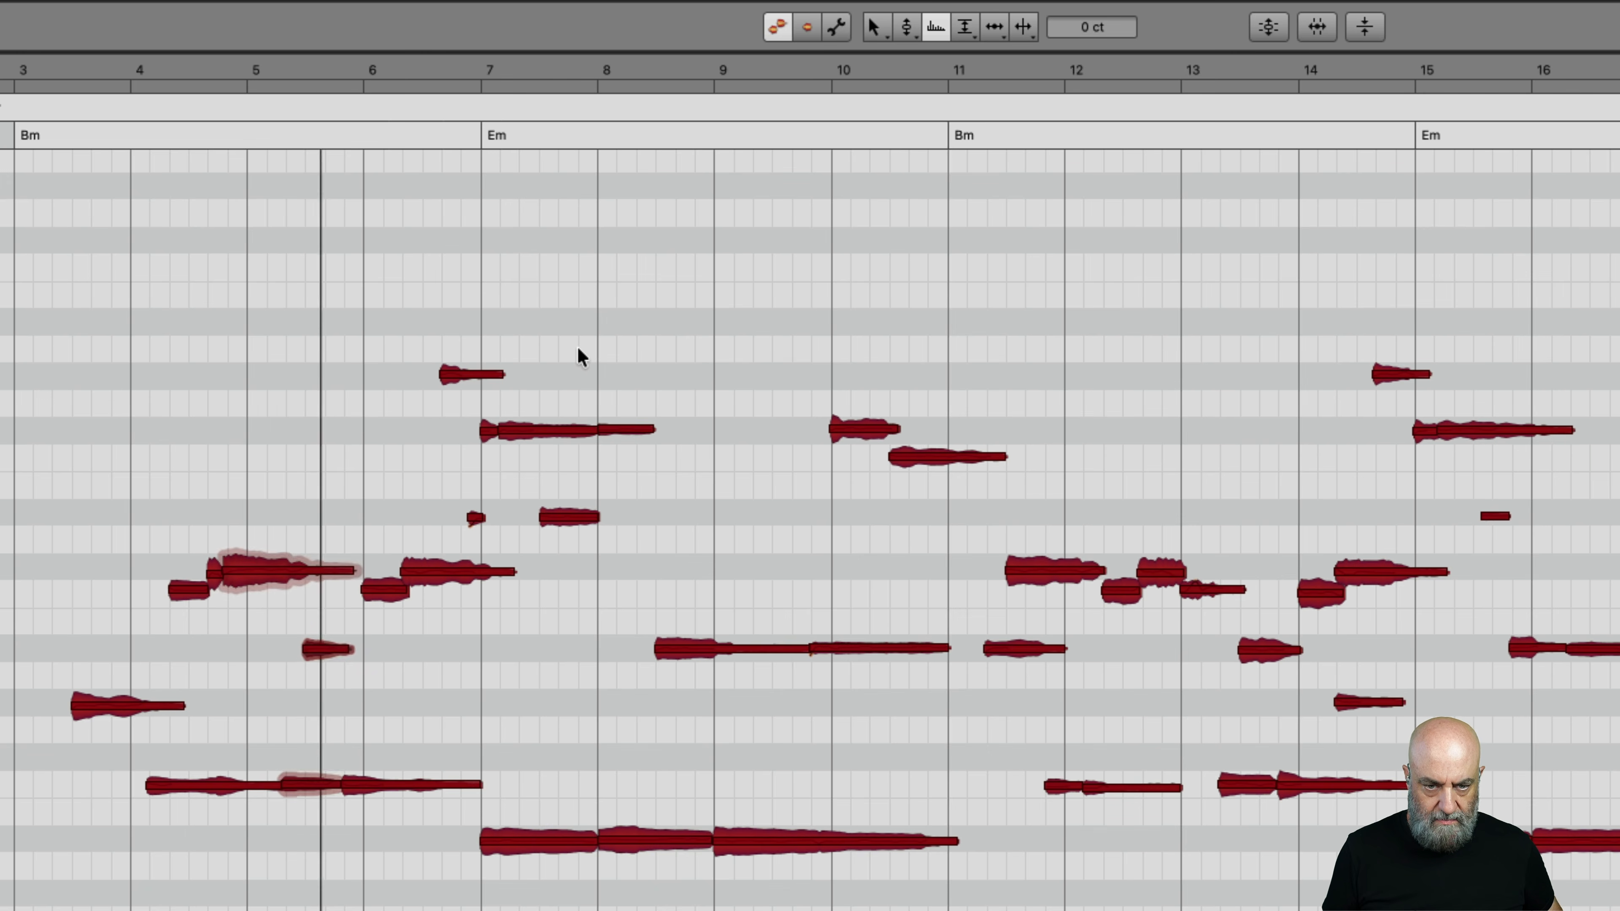
{"action": "key", "text": "super+a"}
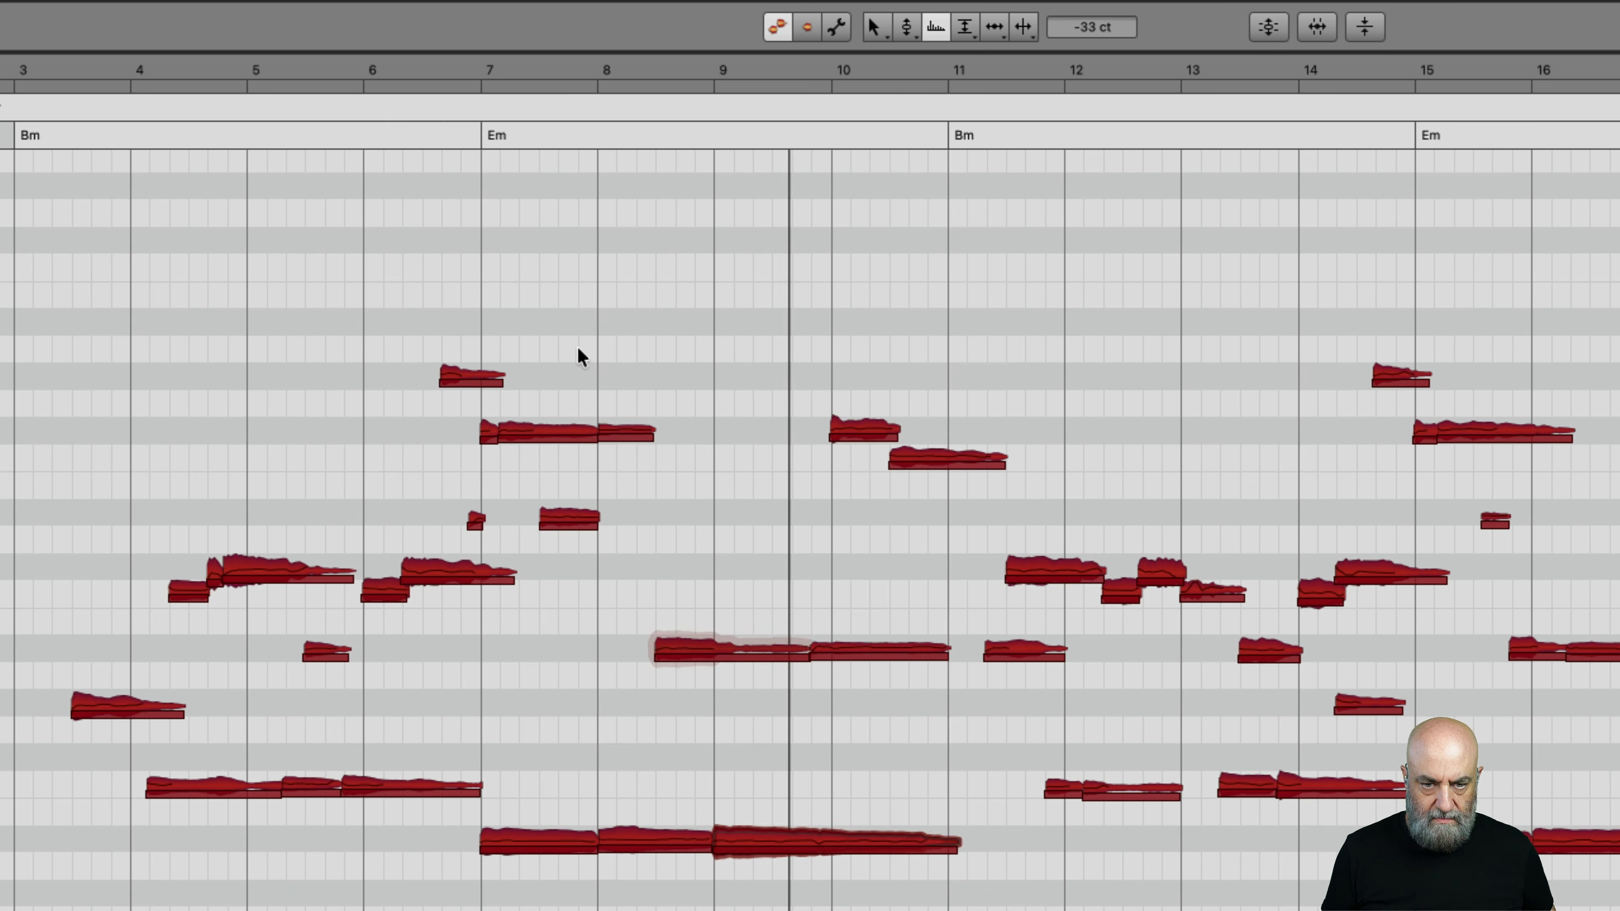
{"action": "key", "text": "space"}
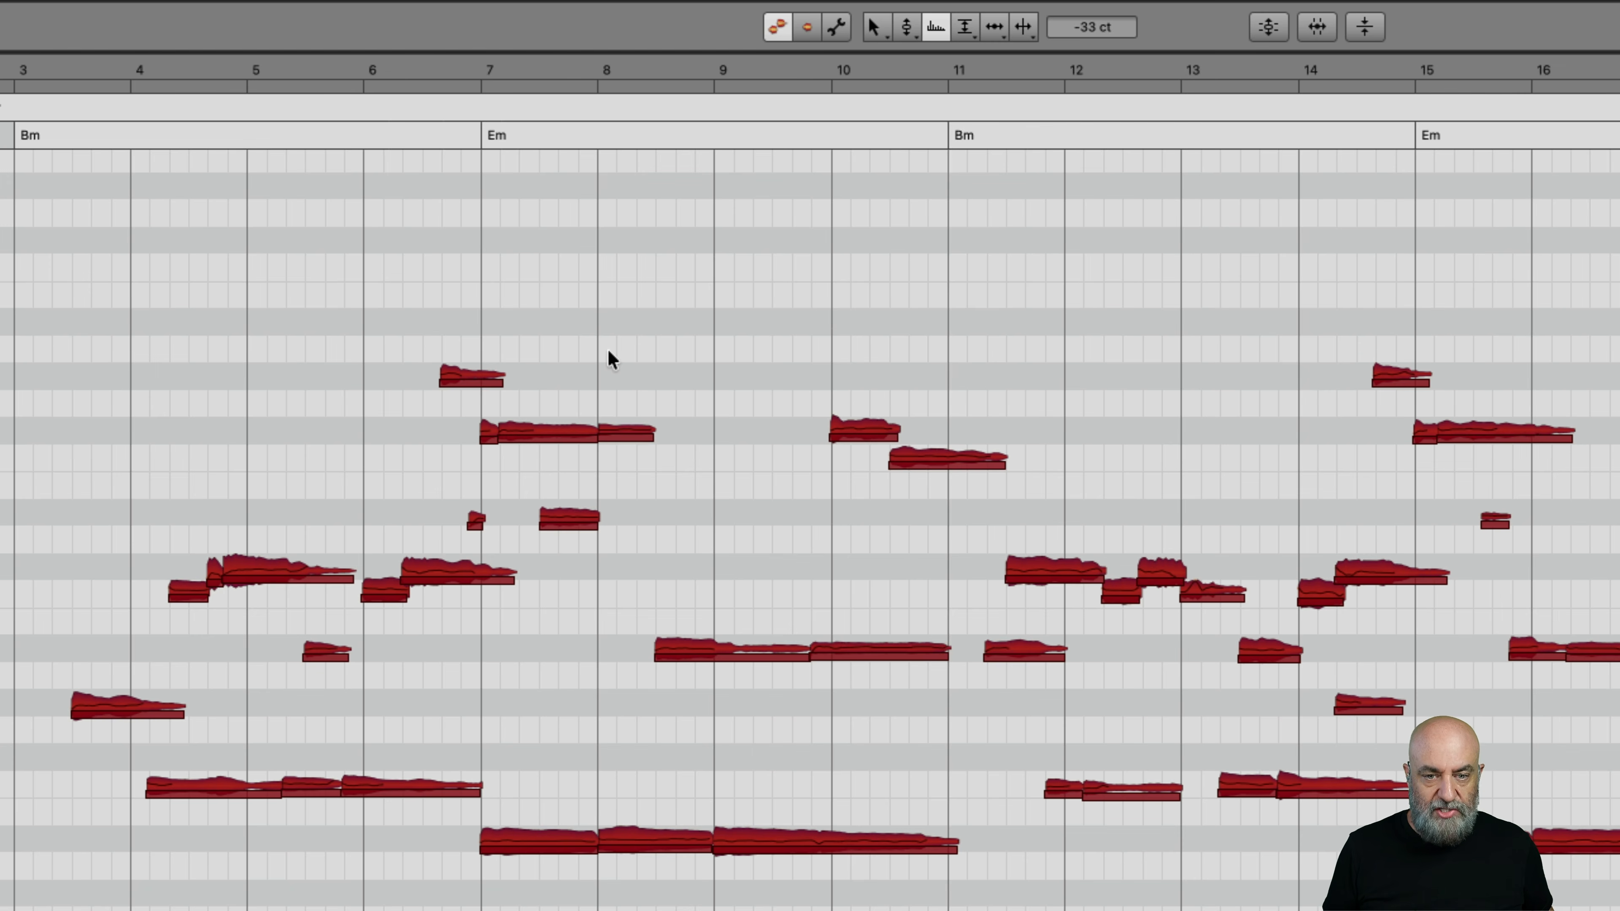
Set the attack speed of all selected notes to -12.0 % with the Attack Speed tool while playing the passage
{"action": "right_click", "coordinate": [612, 337]}
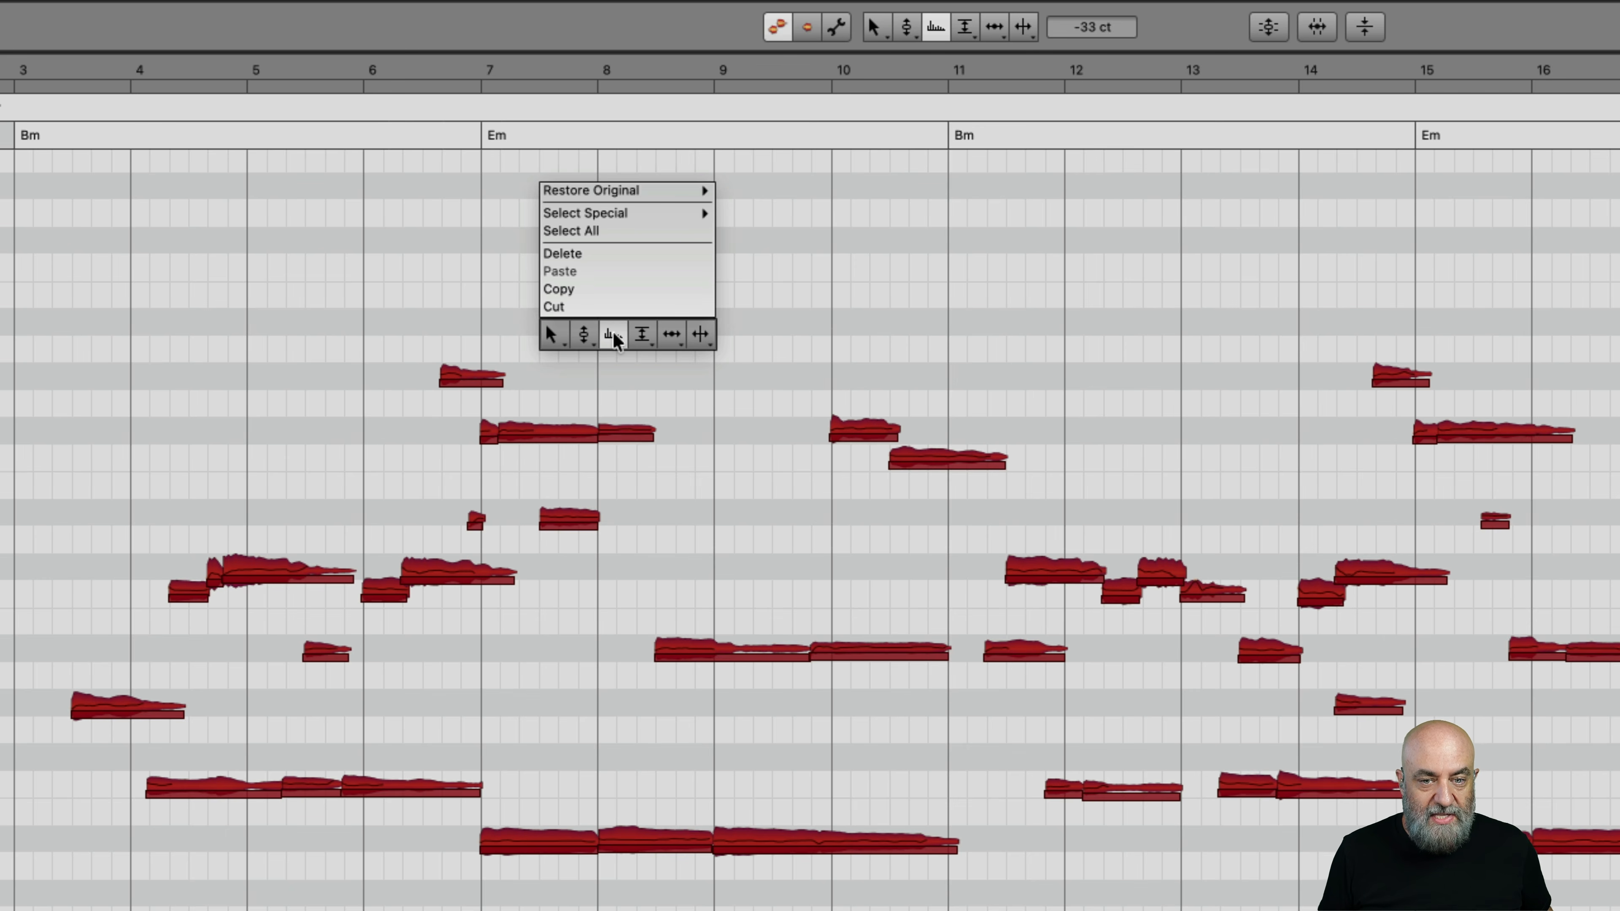
{"action": "mouse_move", "coordinate": [670, 335]}
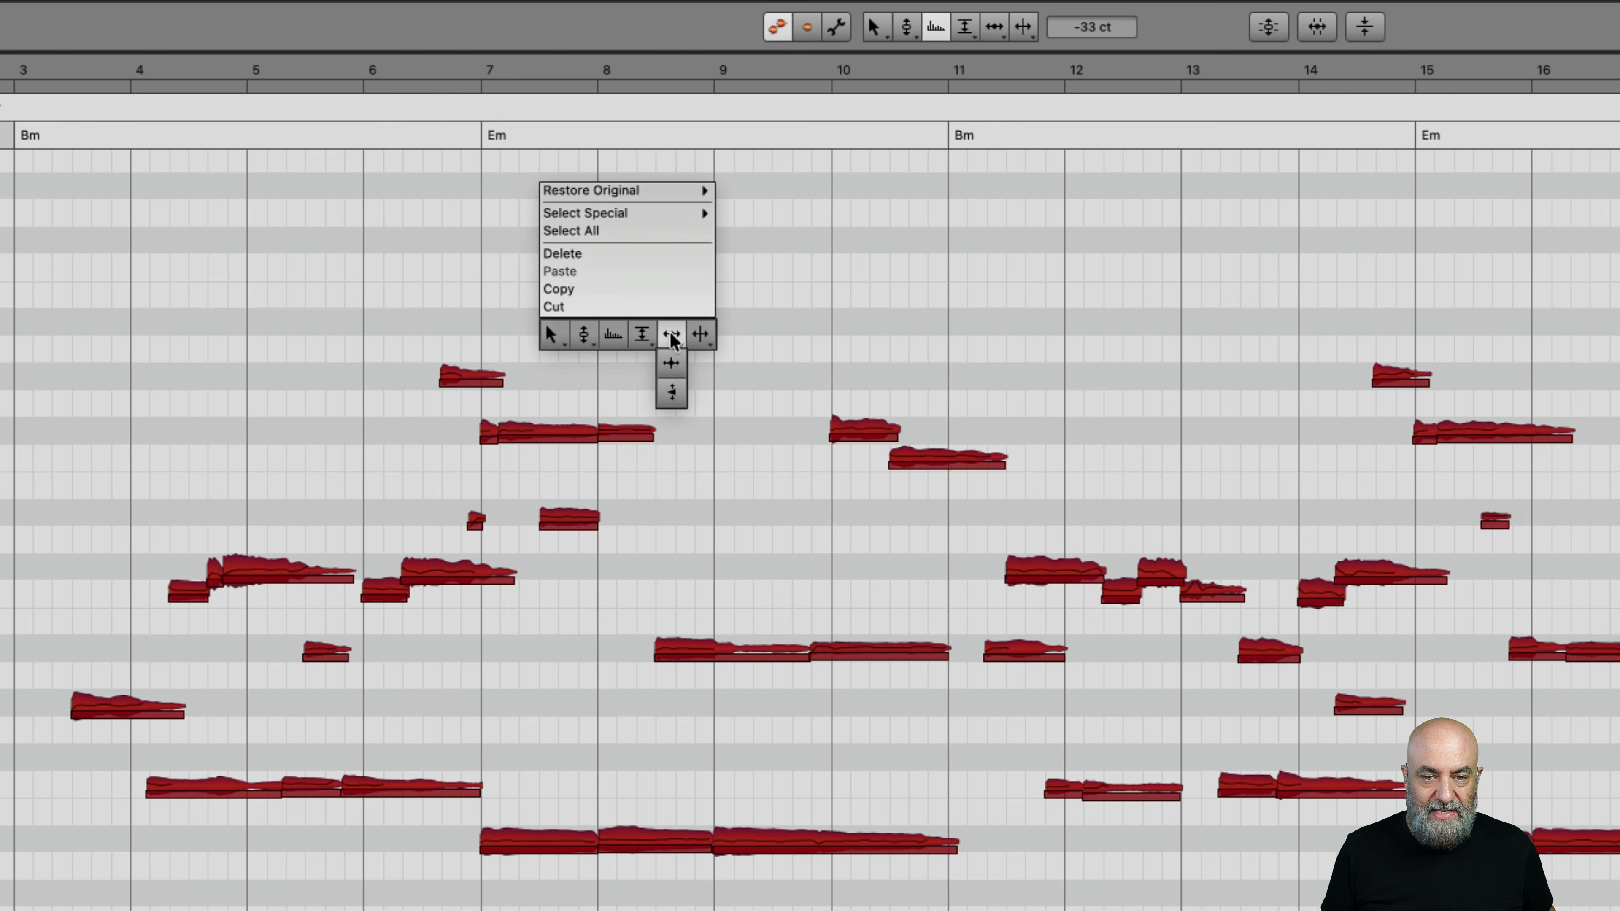
{"action": "left_click", "coordinate": [678, 394]}
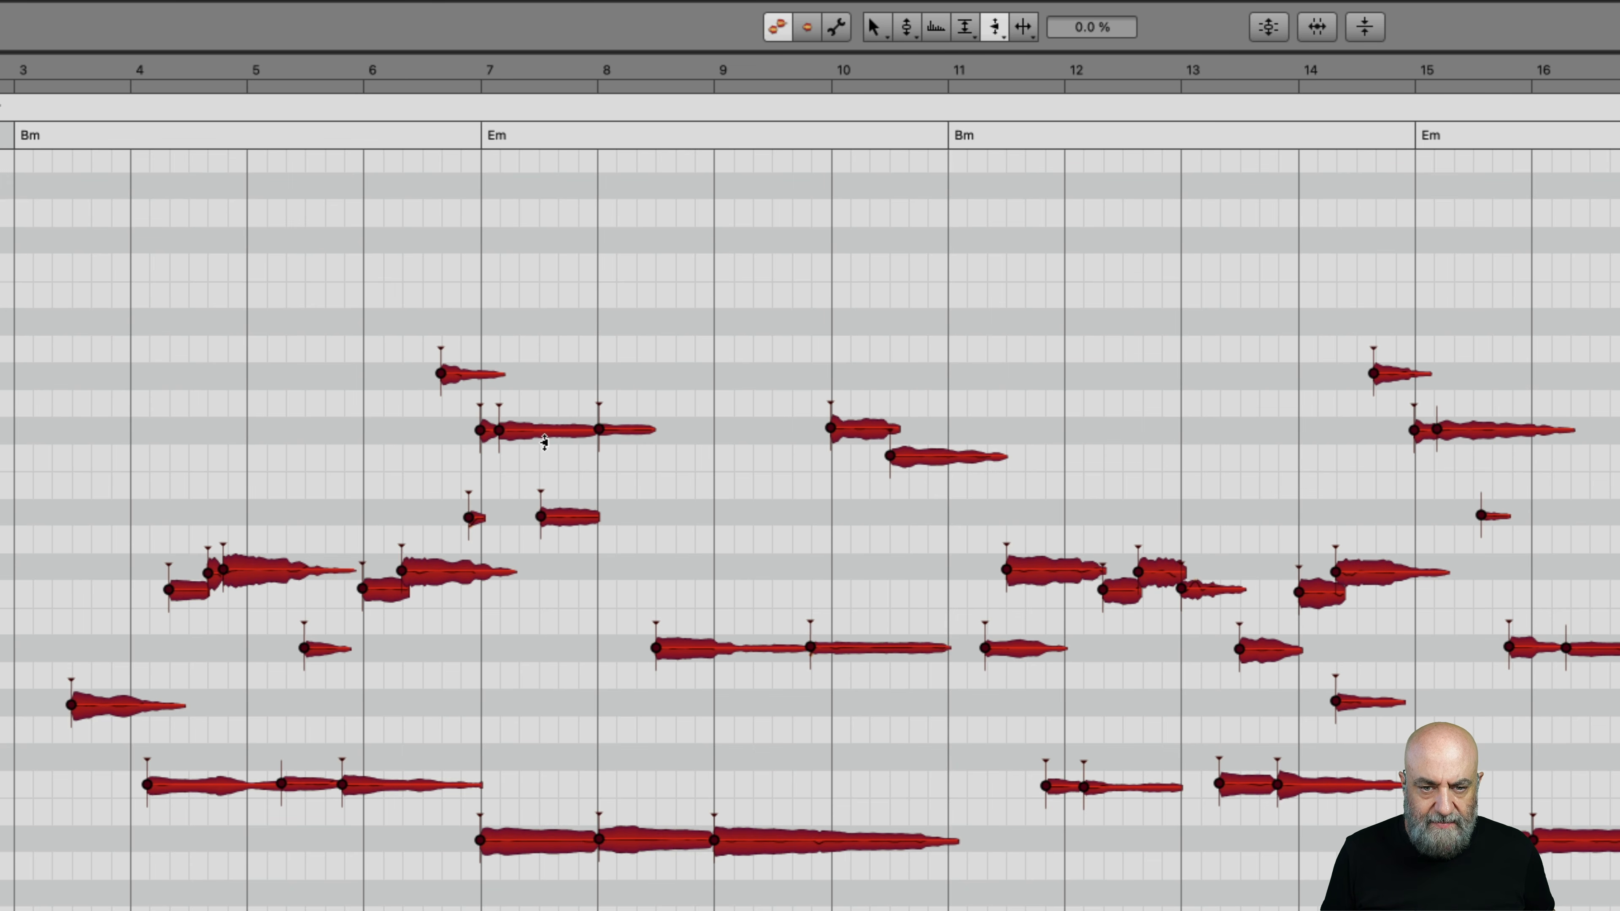
{"action": "key", "text": "space"}
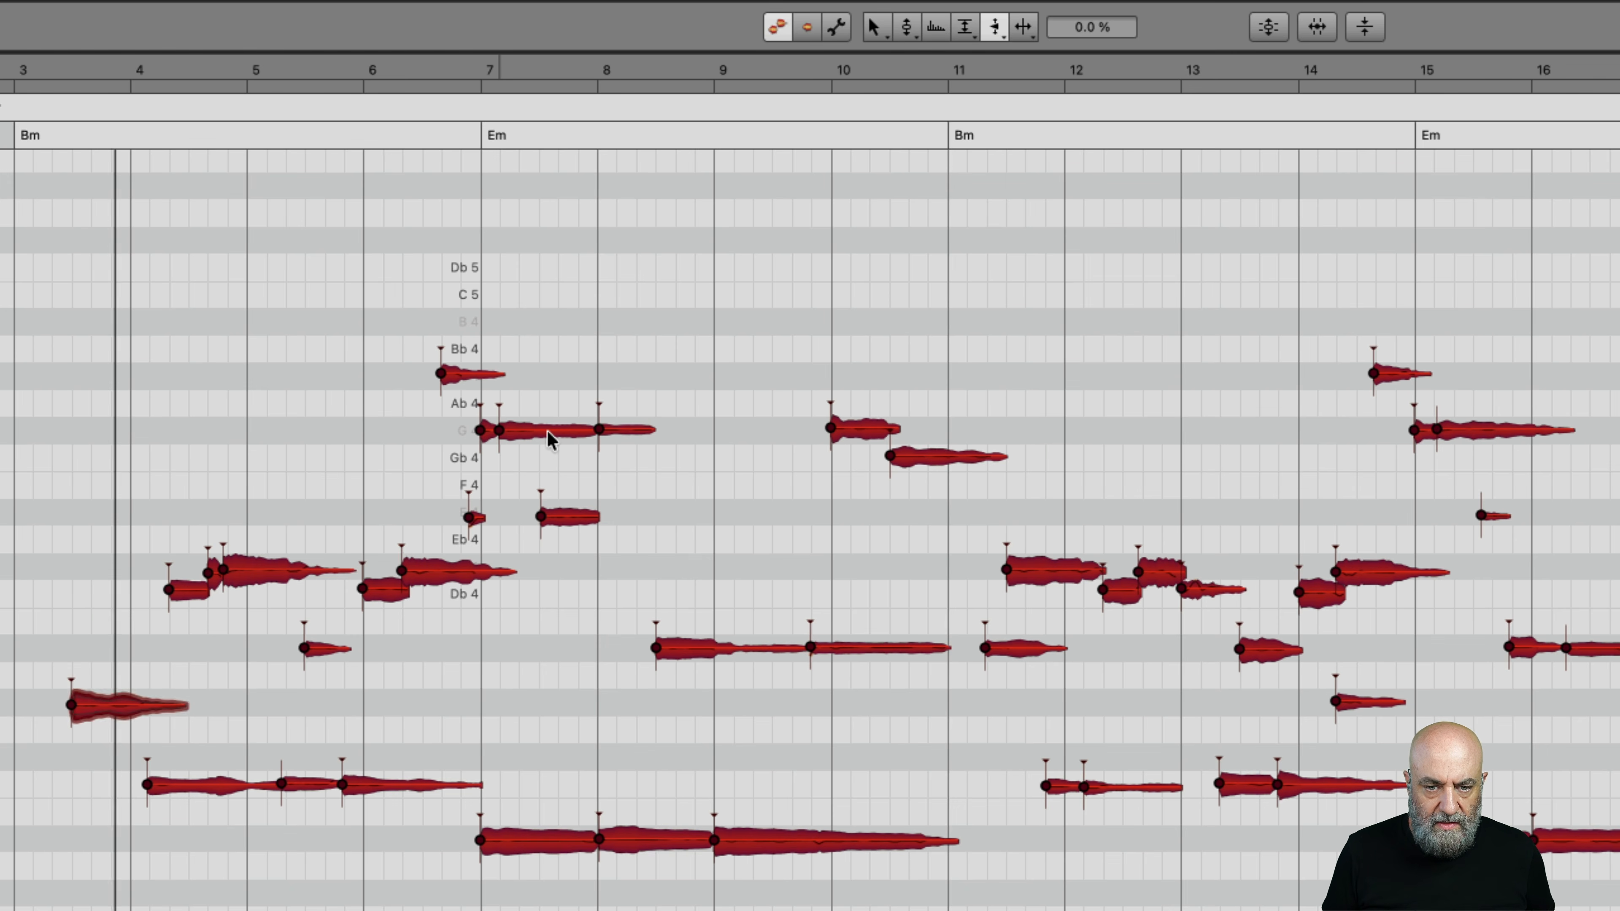
{"action": "left_click_drag", "start_coordinate": [547, 432], "coordinate": [547, 448]}
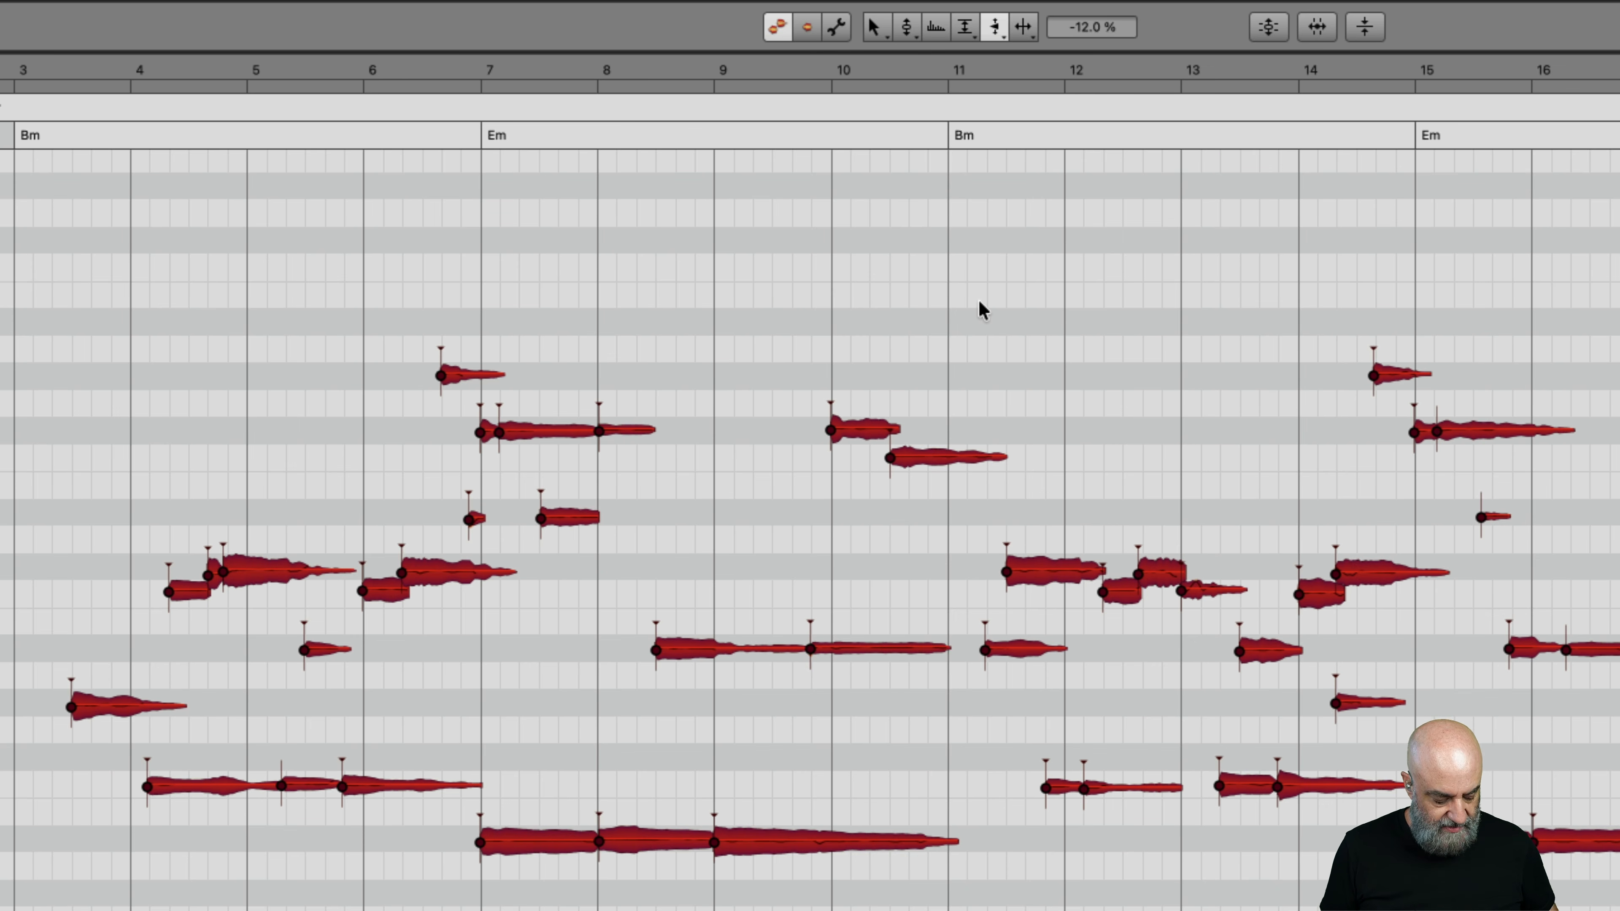
Play back the passage to audition the new attack speed on the duplicated guitar
{"action": "key", "text": "space"}
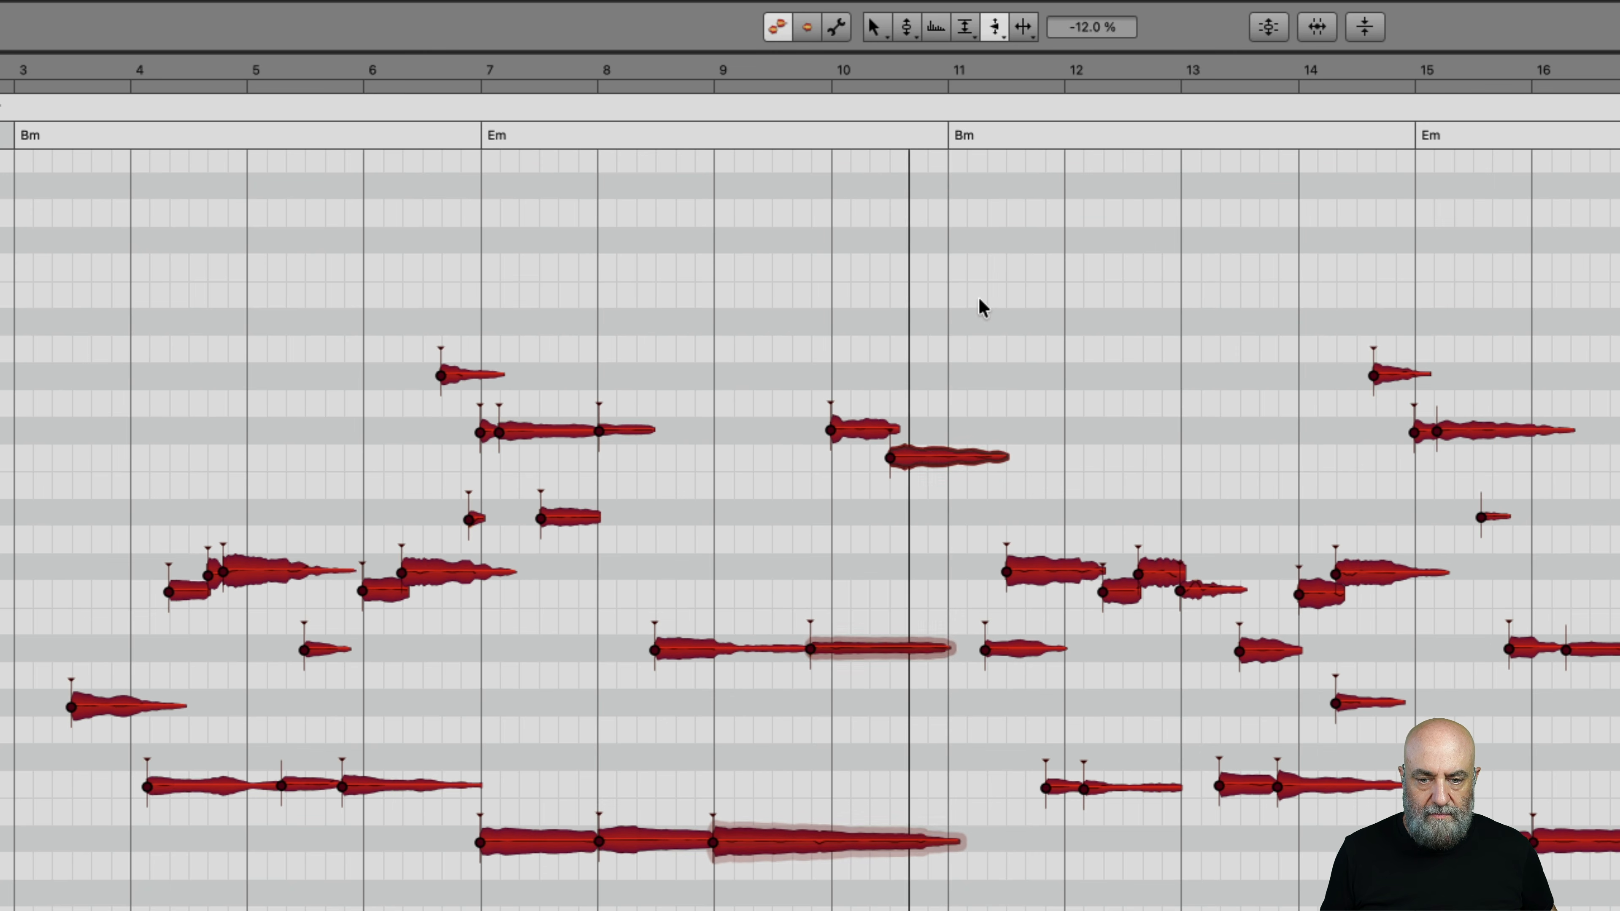
{"action": "key", "text": "space"}
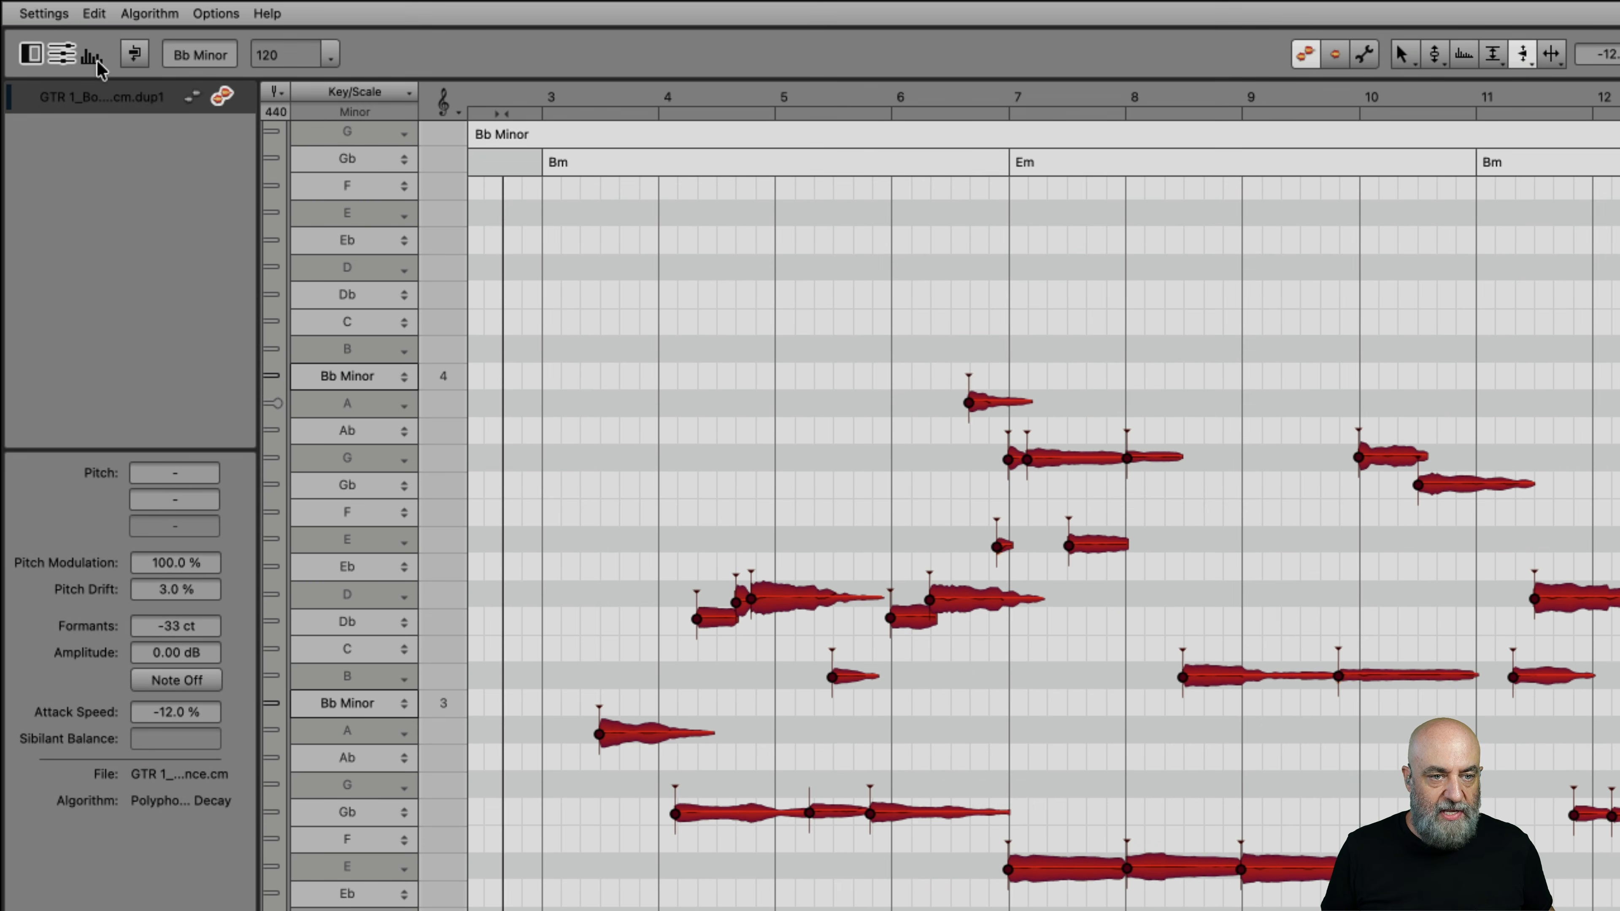
Open the Sound Editor, enlarge its pane, and raise the harmonics' Dynamics slightly for all selected notes
{"action": "left_click", "coordinate": [91, 56]}
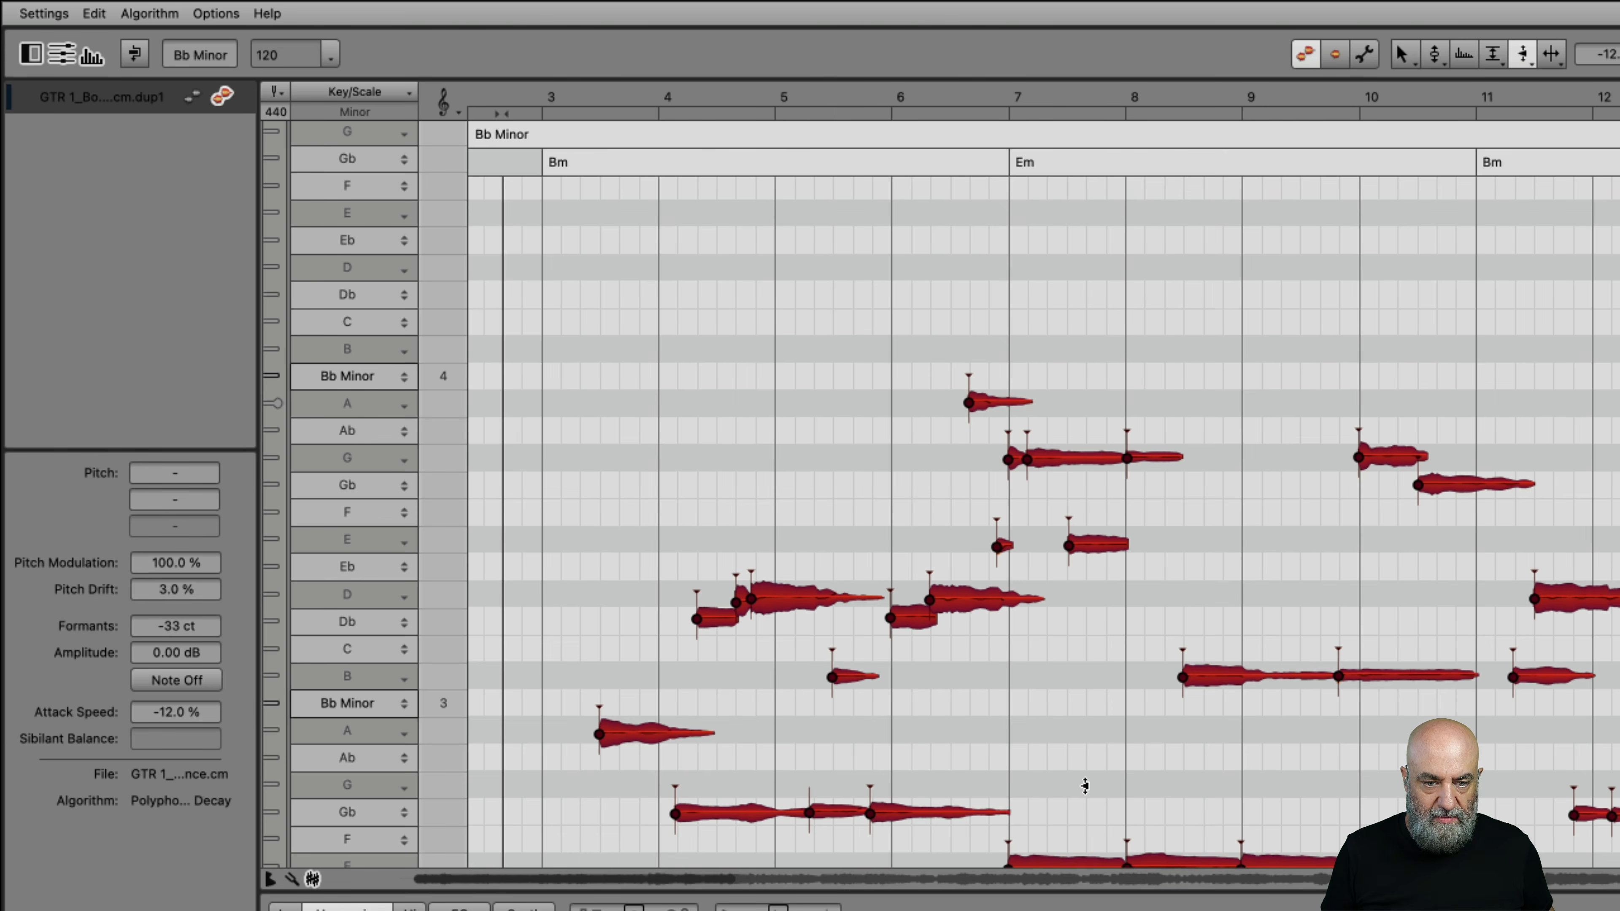
{"action": "left_click_drag", "start_coordinate": [1046, 892], "coordinate": [1053, 792]}
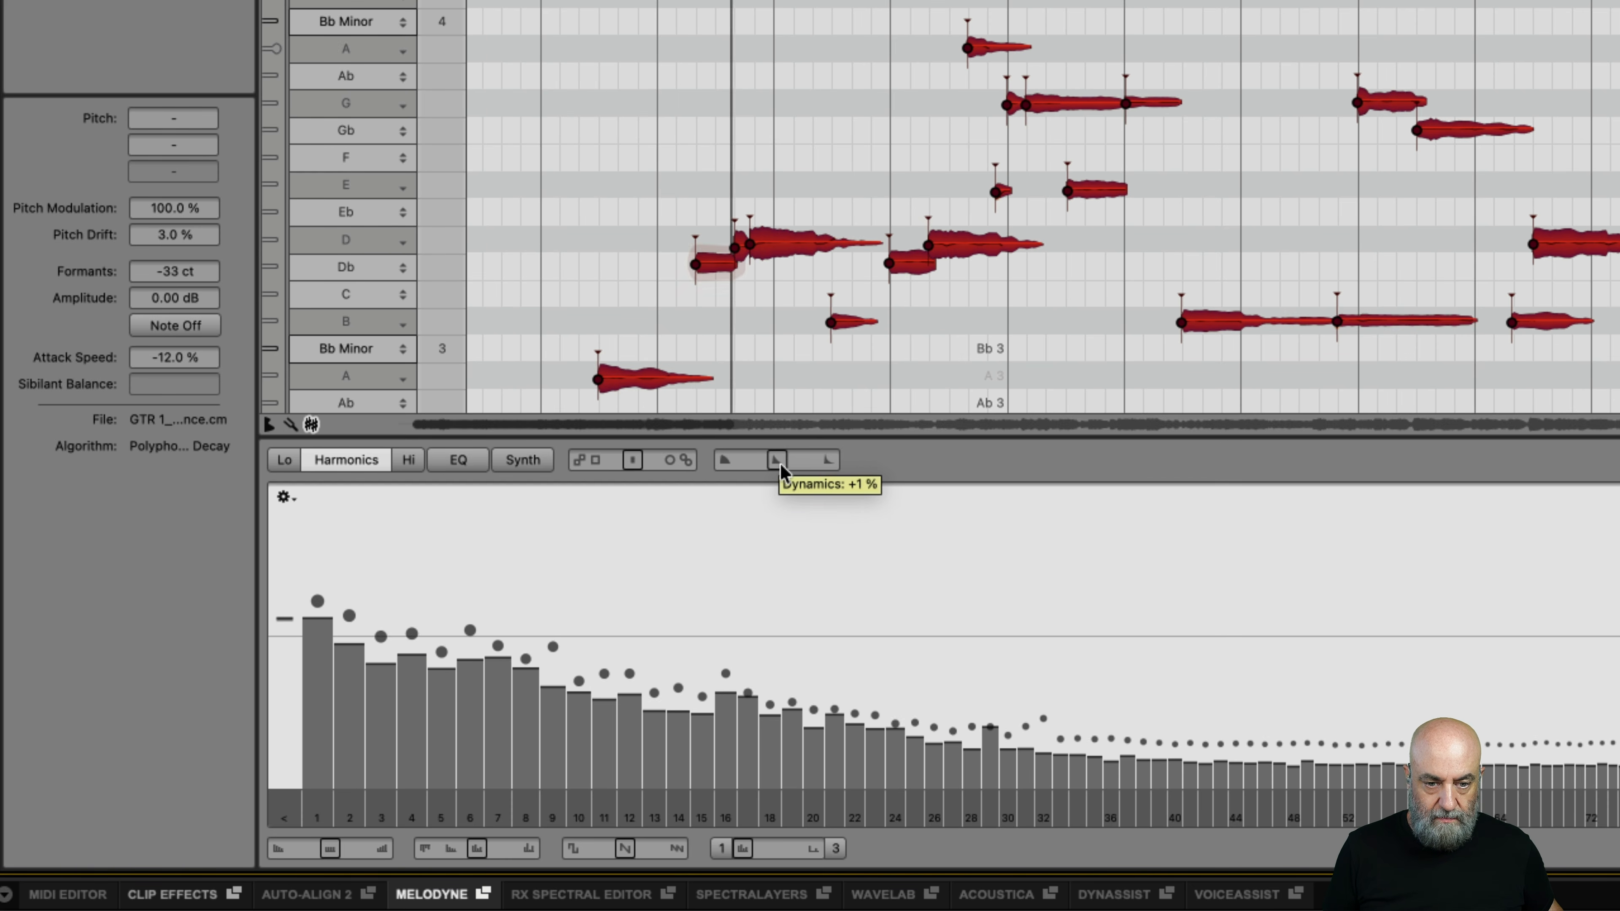
{"action": "left_click_drag", "start_coordinate": [779, 468], "coordinate": [839, 471]}
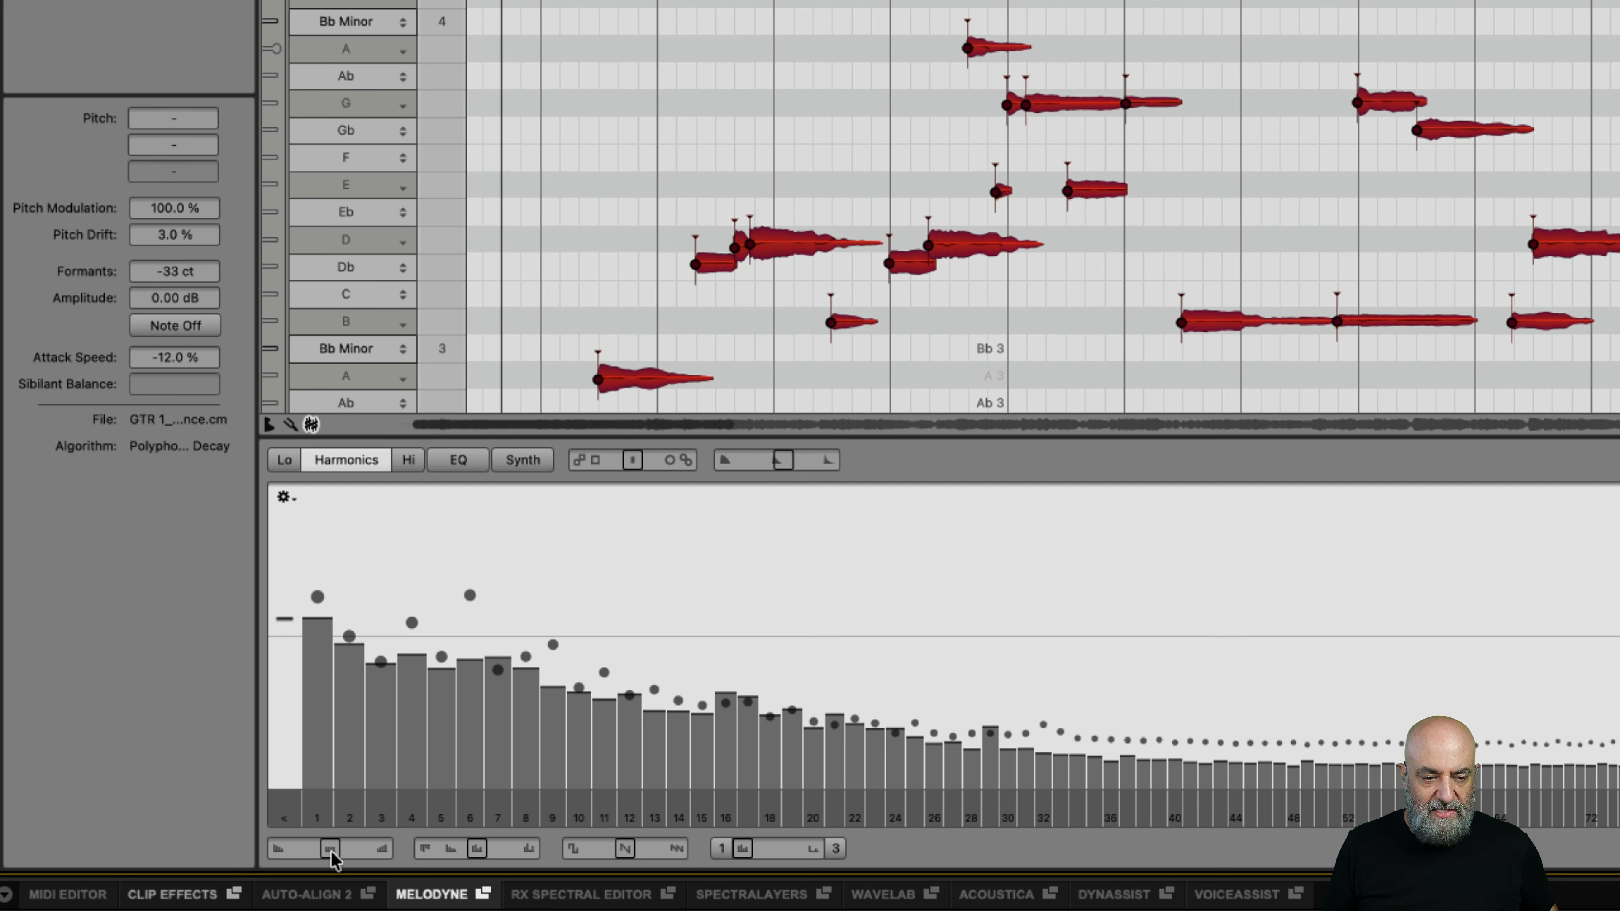
Raise the harmonics' Brilliance slightly and their Contour to about +73 % while playing the passage
{"action": "key", "text": "space"}
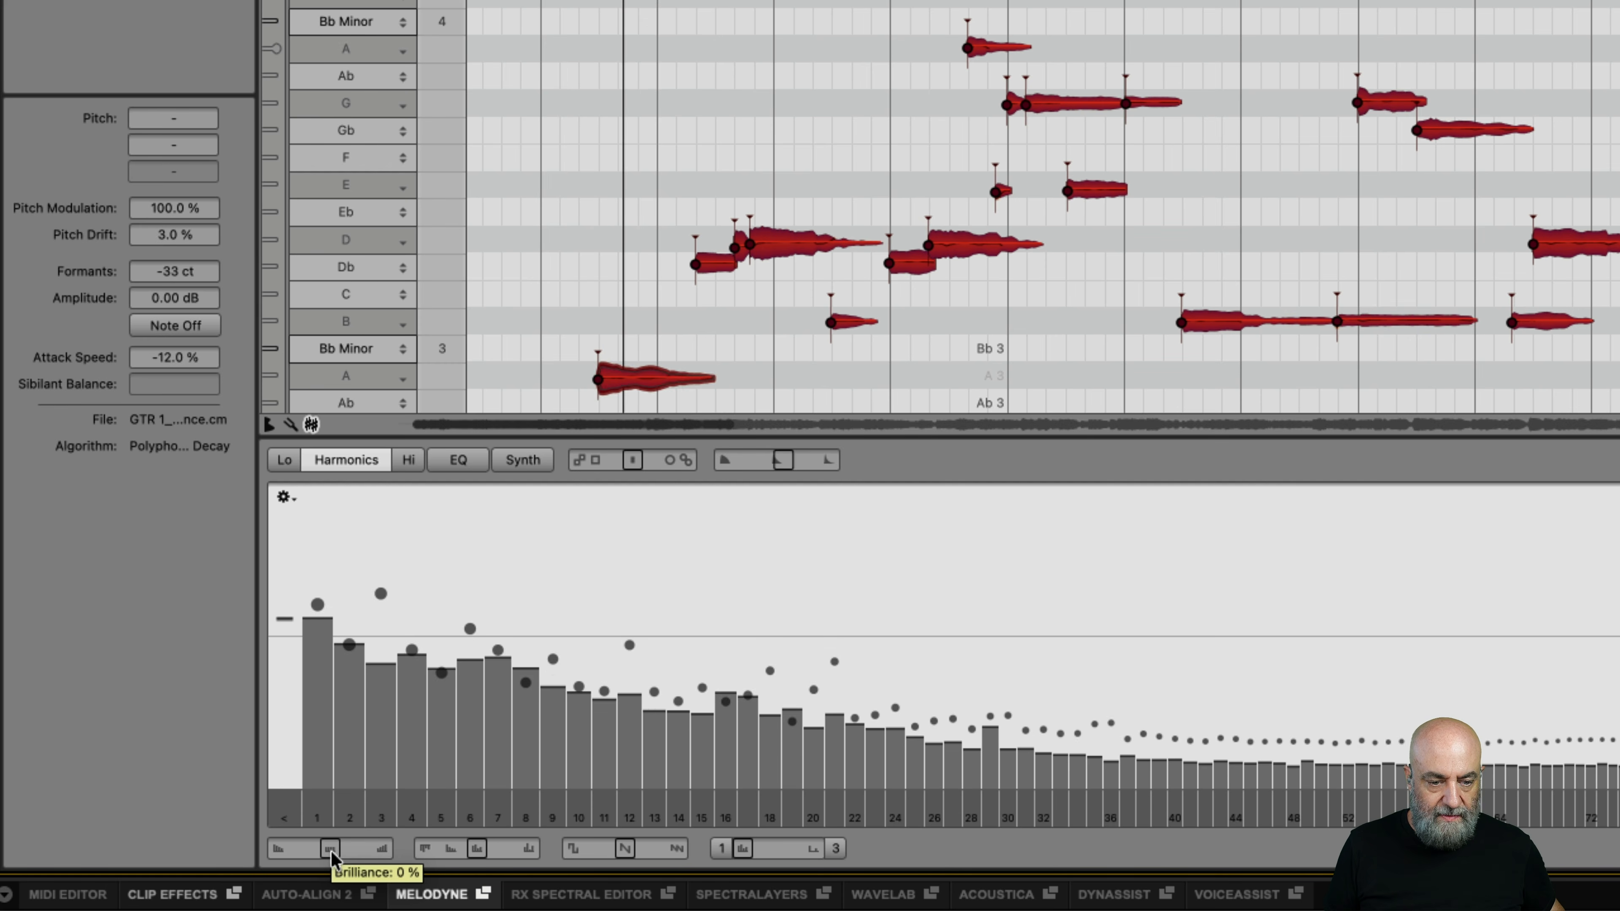
{"action": "left_click_drag", "start_coordinate": [332, 856], "coordinate": [394, 857]}
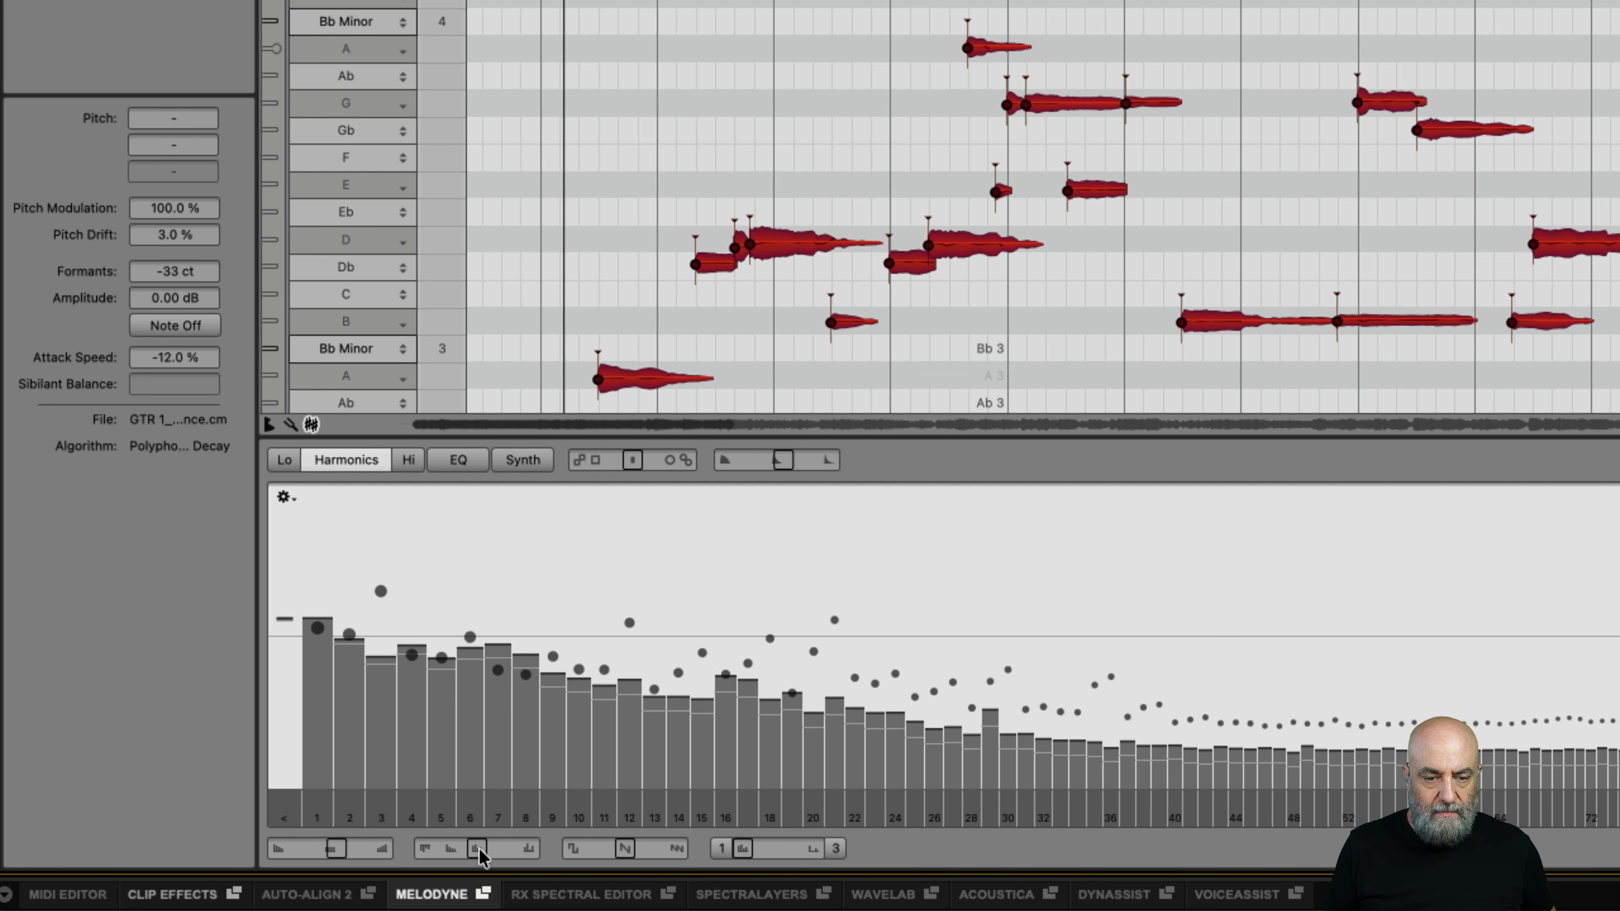
{"action": "mouse_move", "coordinate": [481, 855]}
{"action": "left_mouse_down"}
{"action": "mouse_move", "coordinate": [554, 858]}
{"action": "mouse_move", "coordinate": [511, 854]}
{"action": "left_mouse_up"}
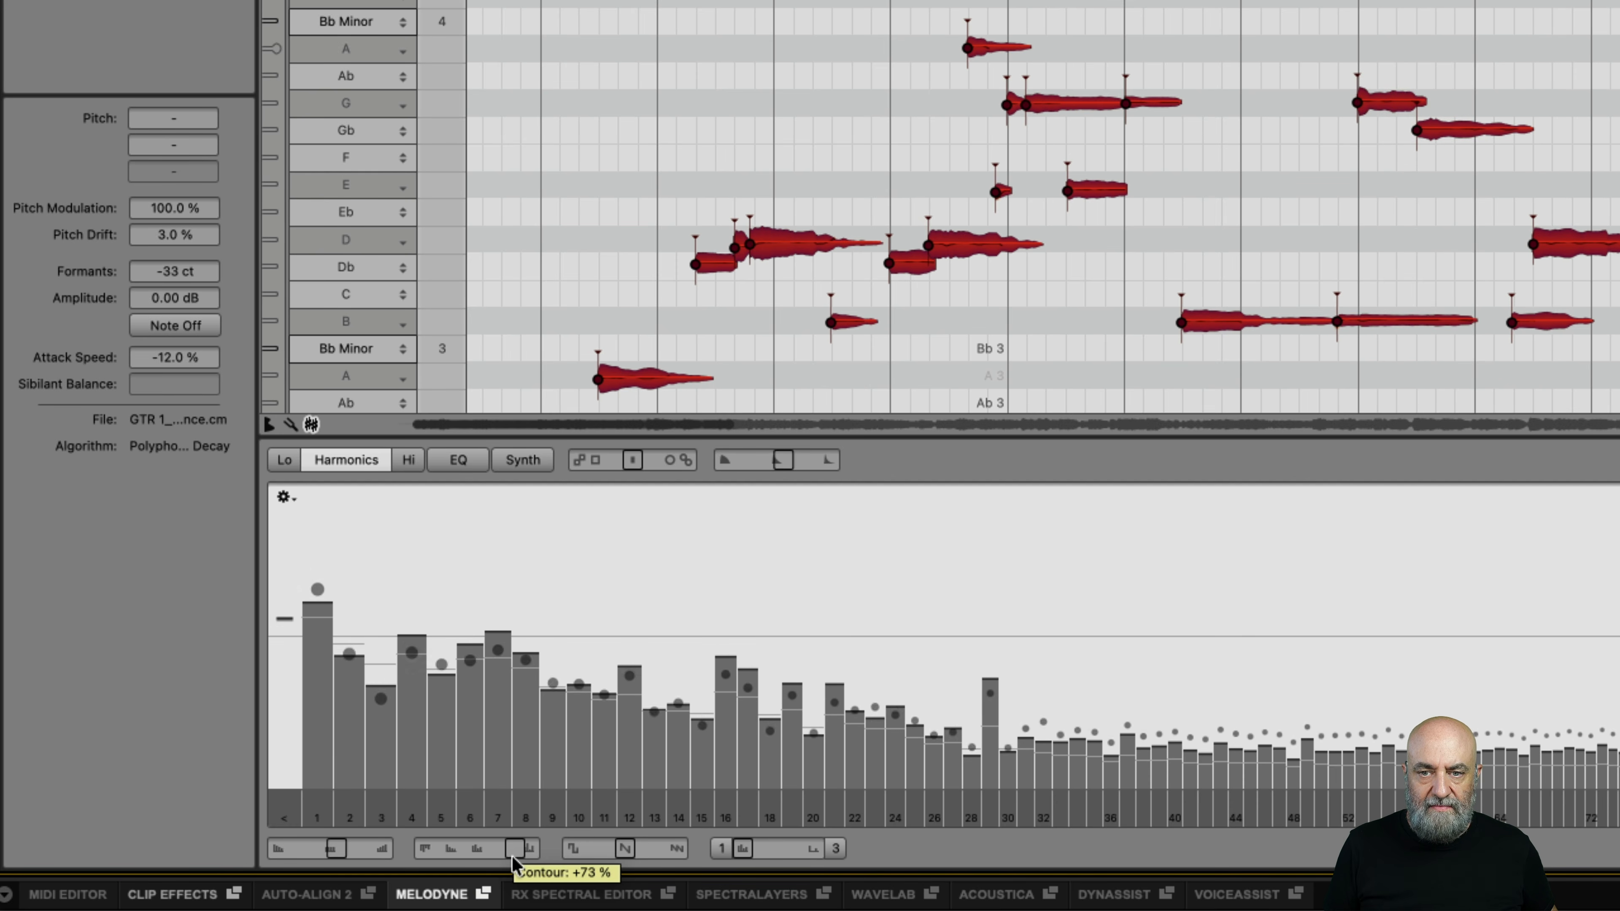
{"action": "left_click_drag", "start_coordinate": [511, 854], "coordinate": [509, 857]}
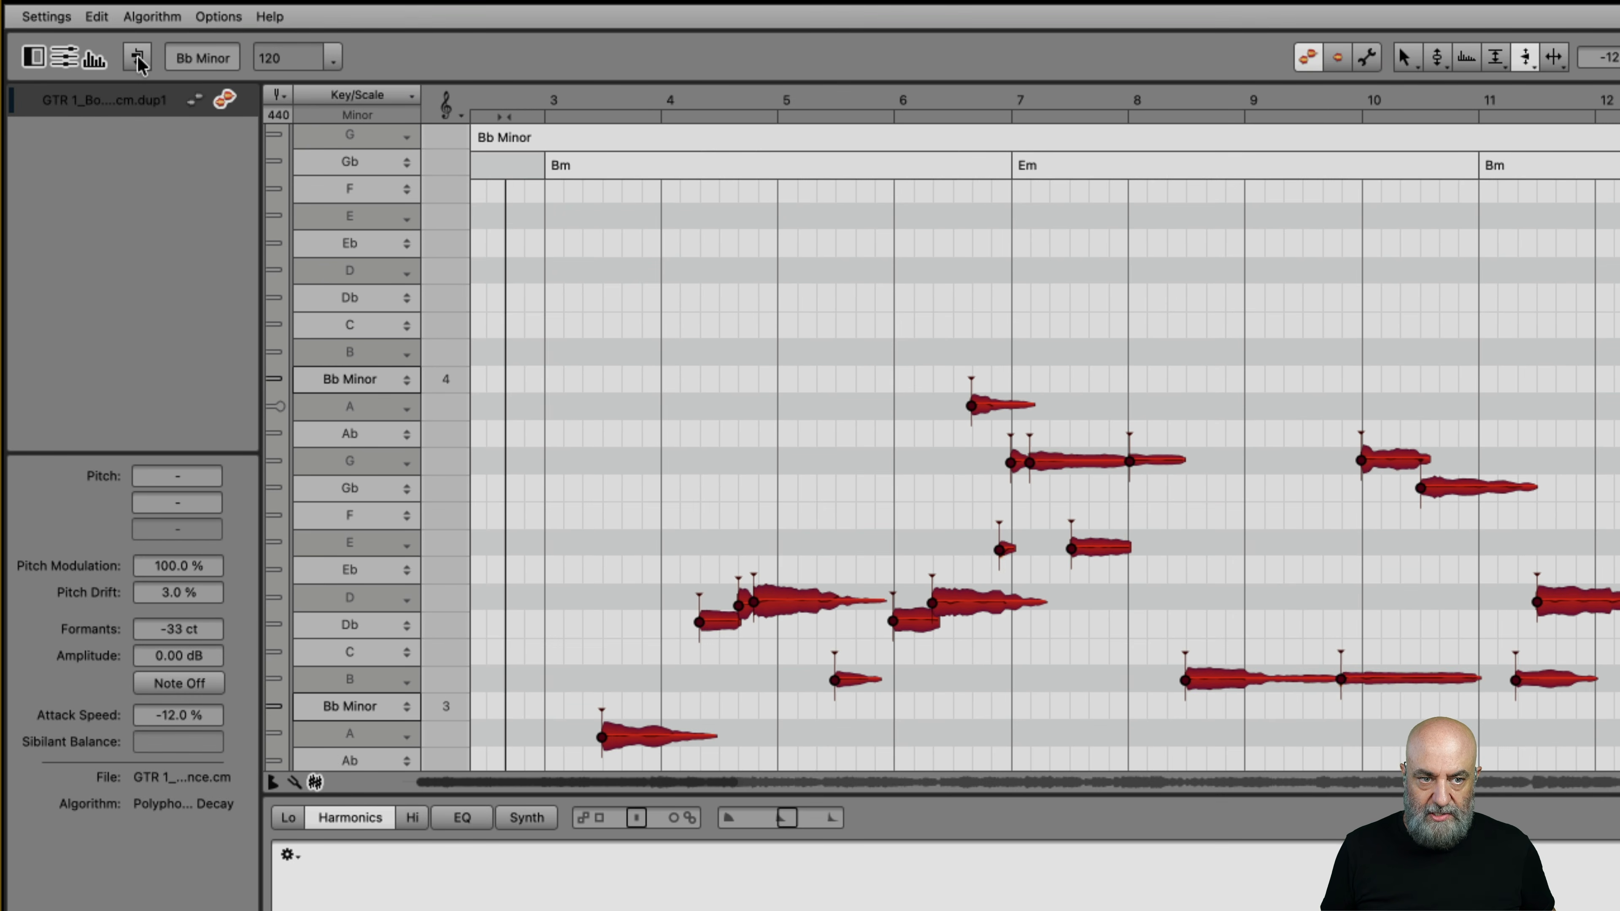
Compare the unedited original notes with the fully edited guitar during playback
{"action": "left_click", "coordinate": [138, 59]}
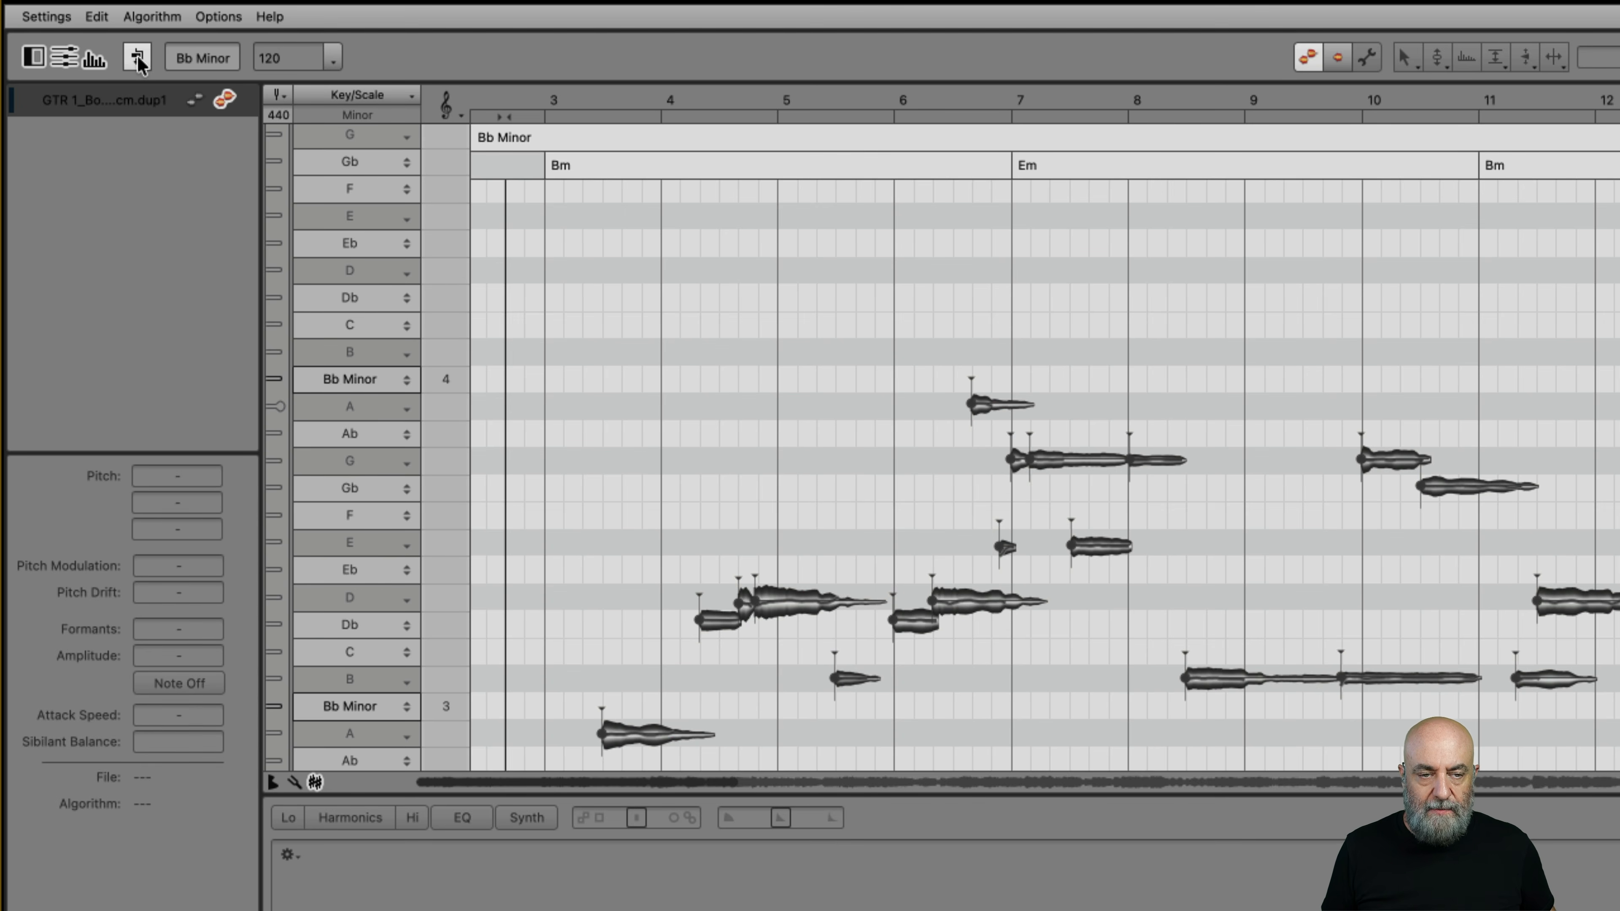
{"action": "key", "text": "space"}
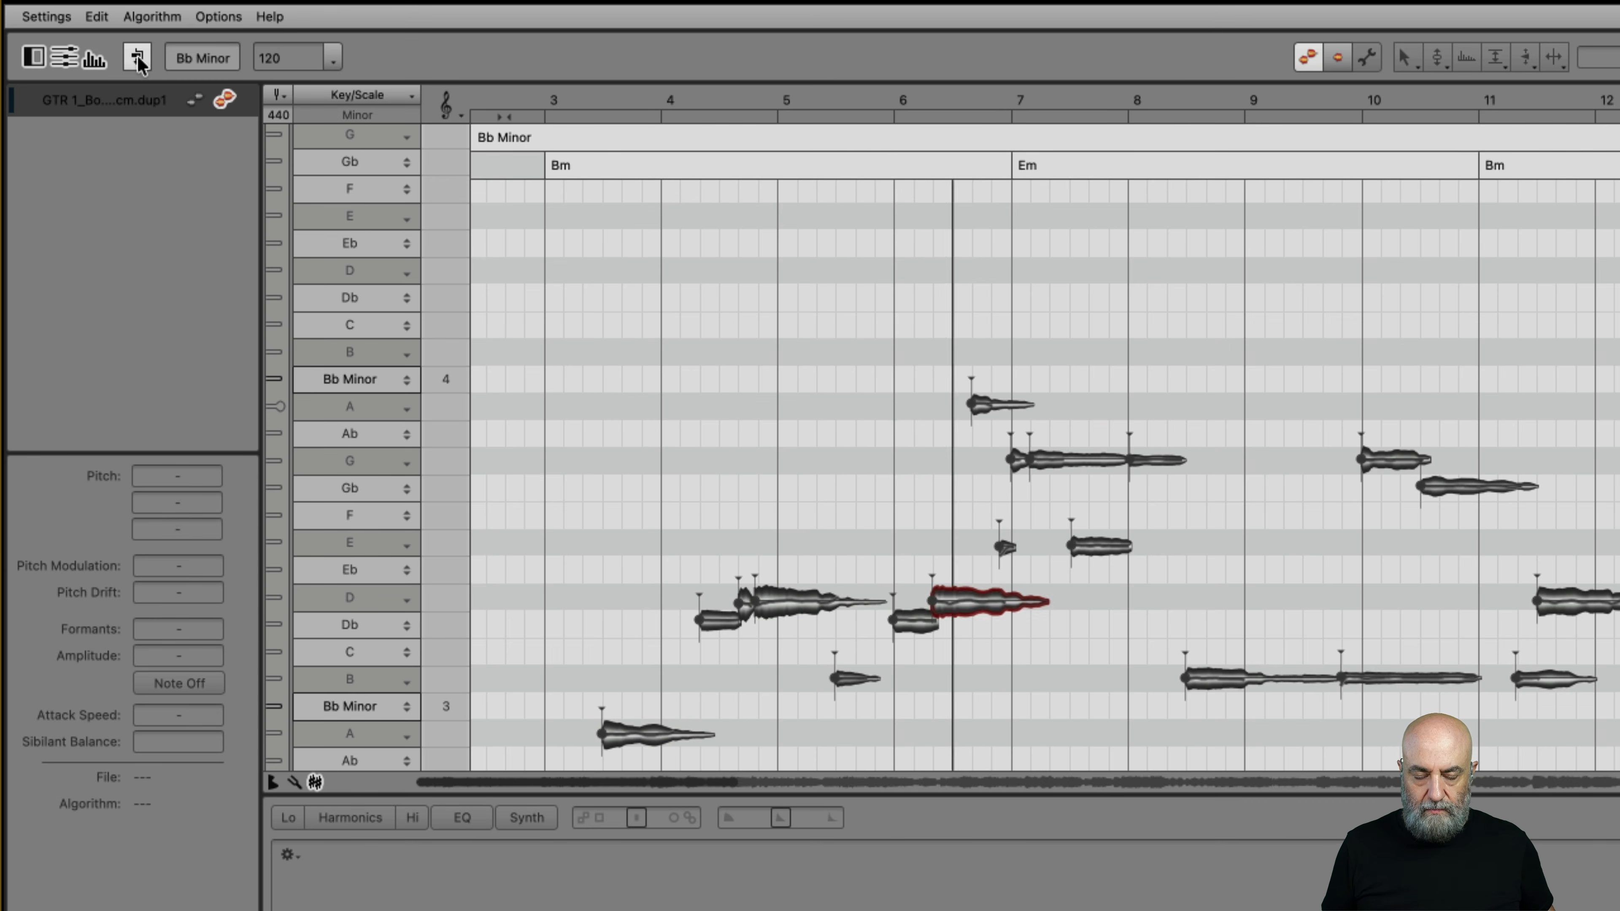
{"action": "key", "text": "super+a"}
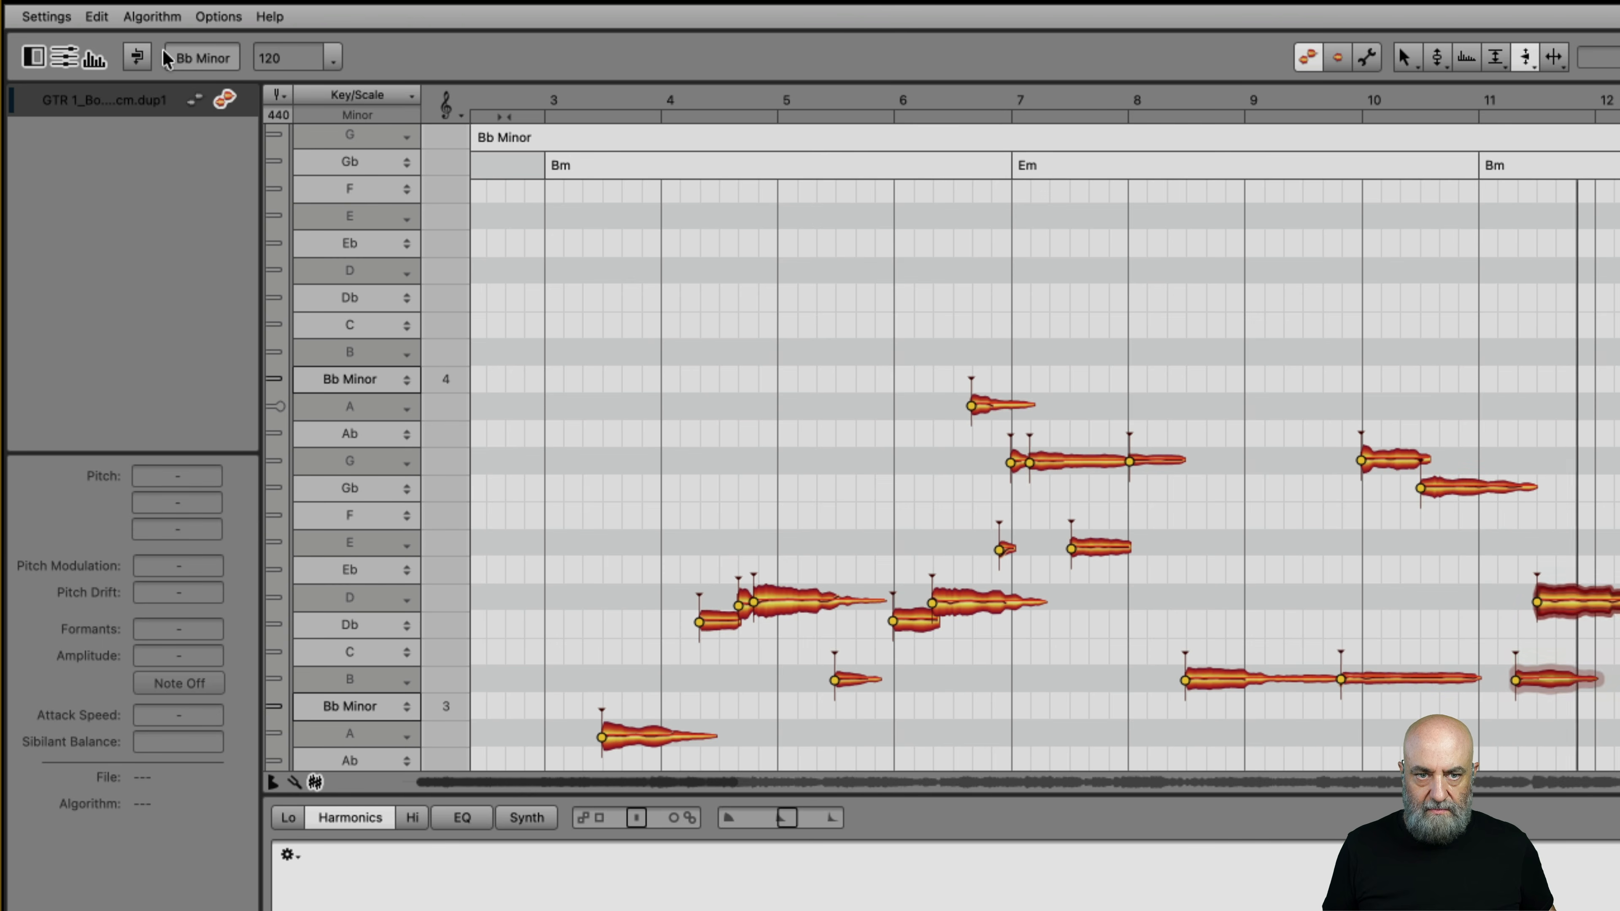
{"action": "key", "text": "space"}
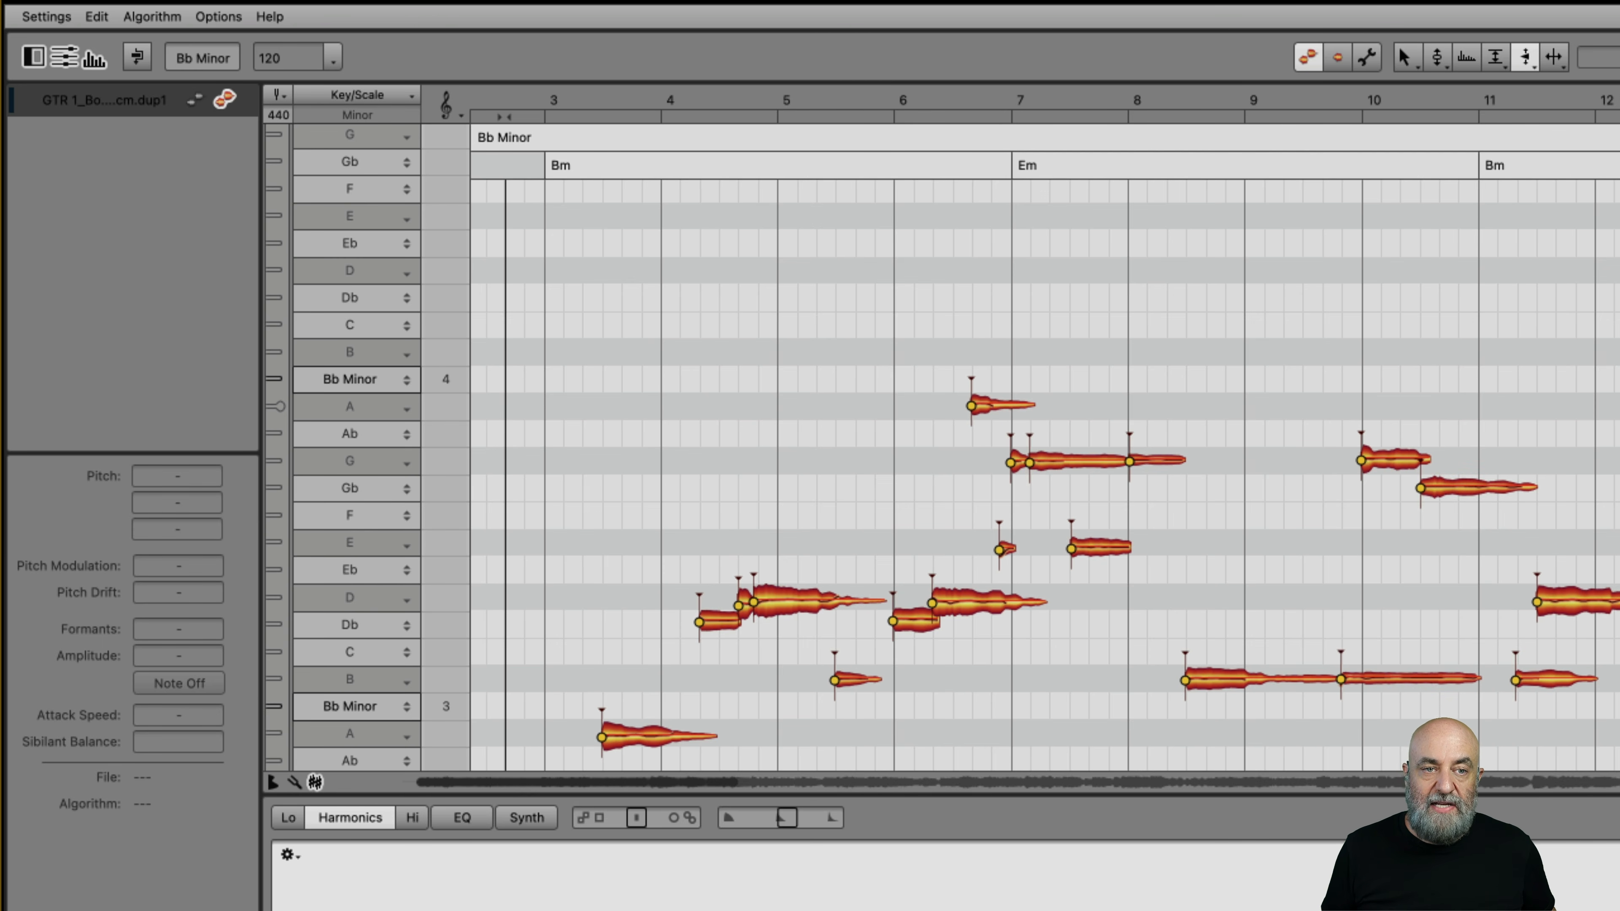
Repeat the comparison of original and edited notes during playback, and replay the edited stereo guitar pair from the start
{"action": "left_click", "coordinate": [132, 62]}
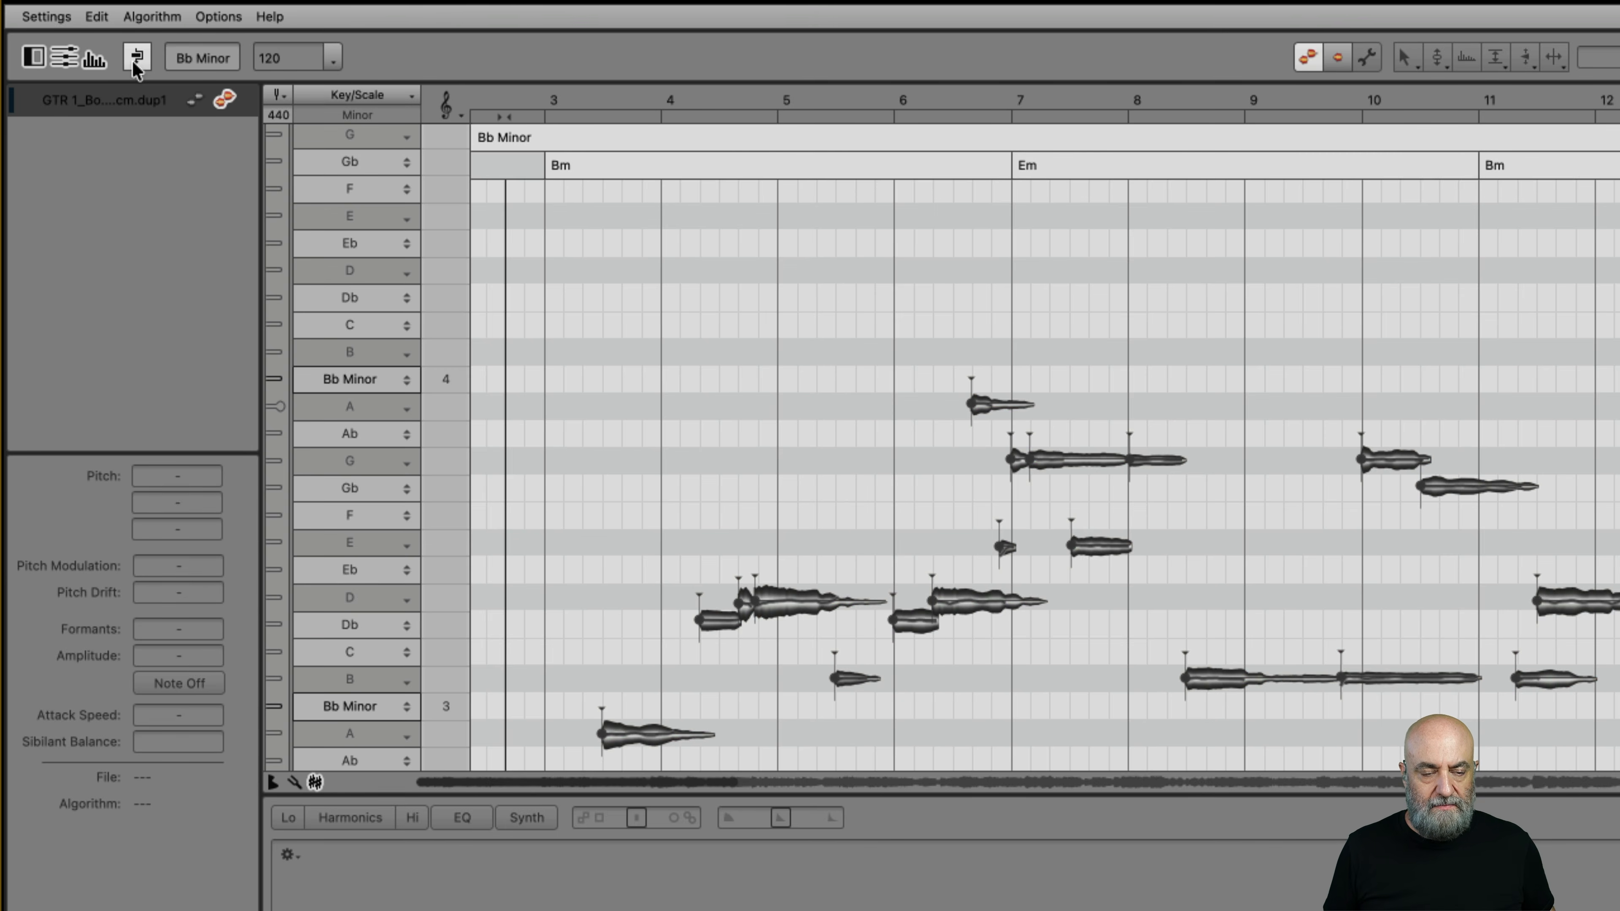
{"action": "key", "text": "space"}
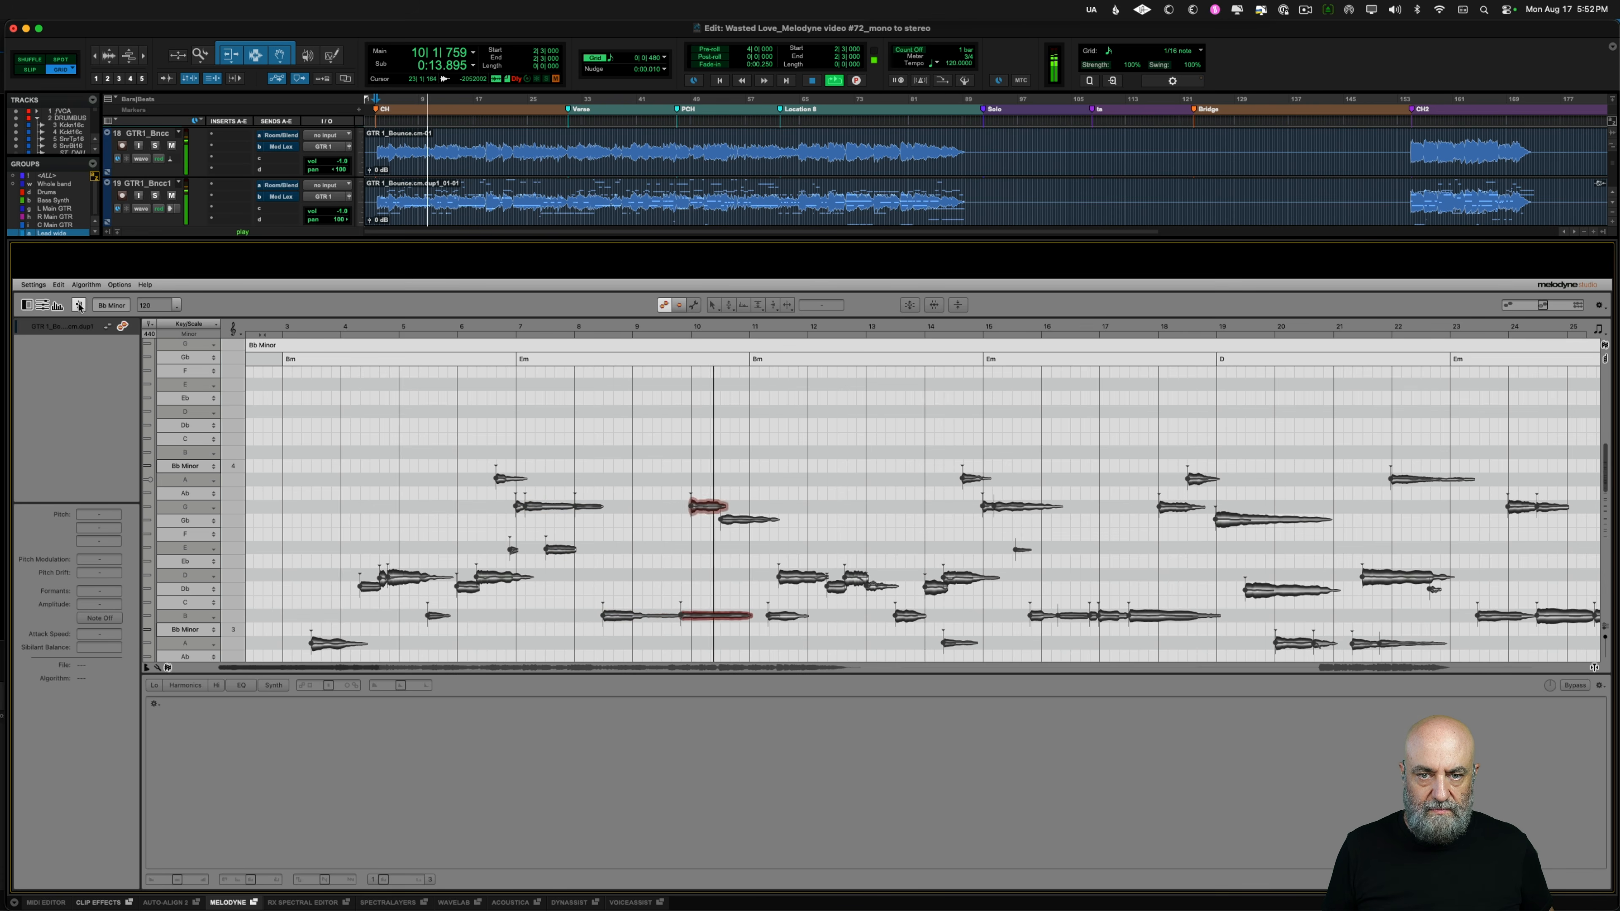
{"action": "key", "text": "super+a"}
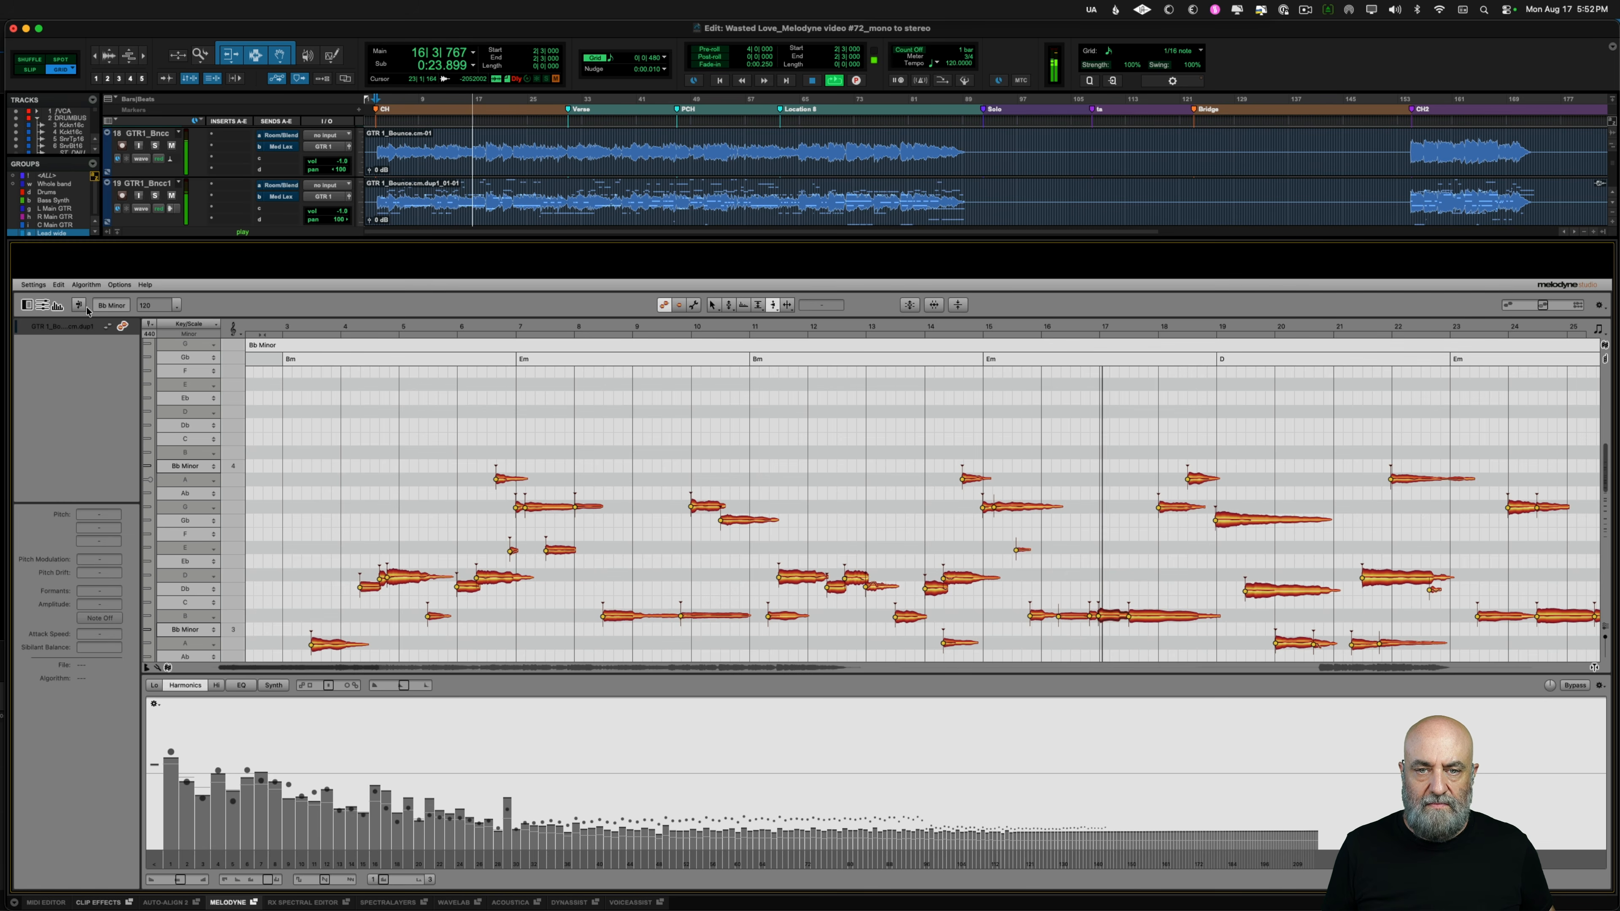
{"action": "key", "text": "space"}
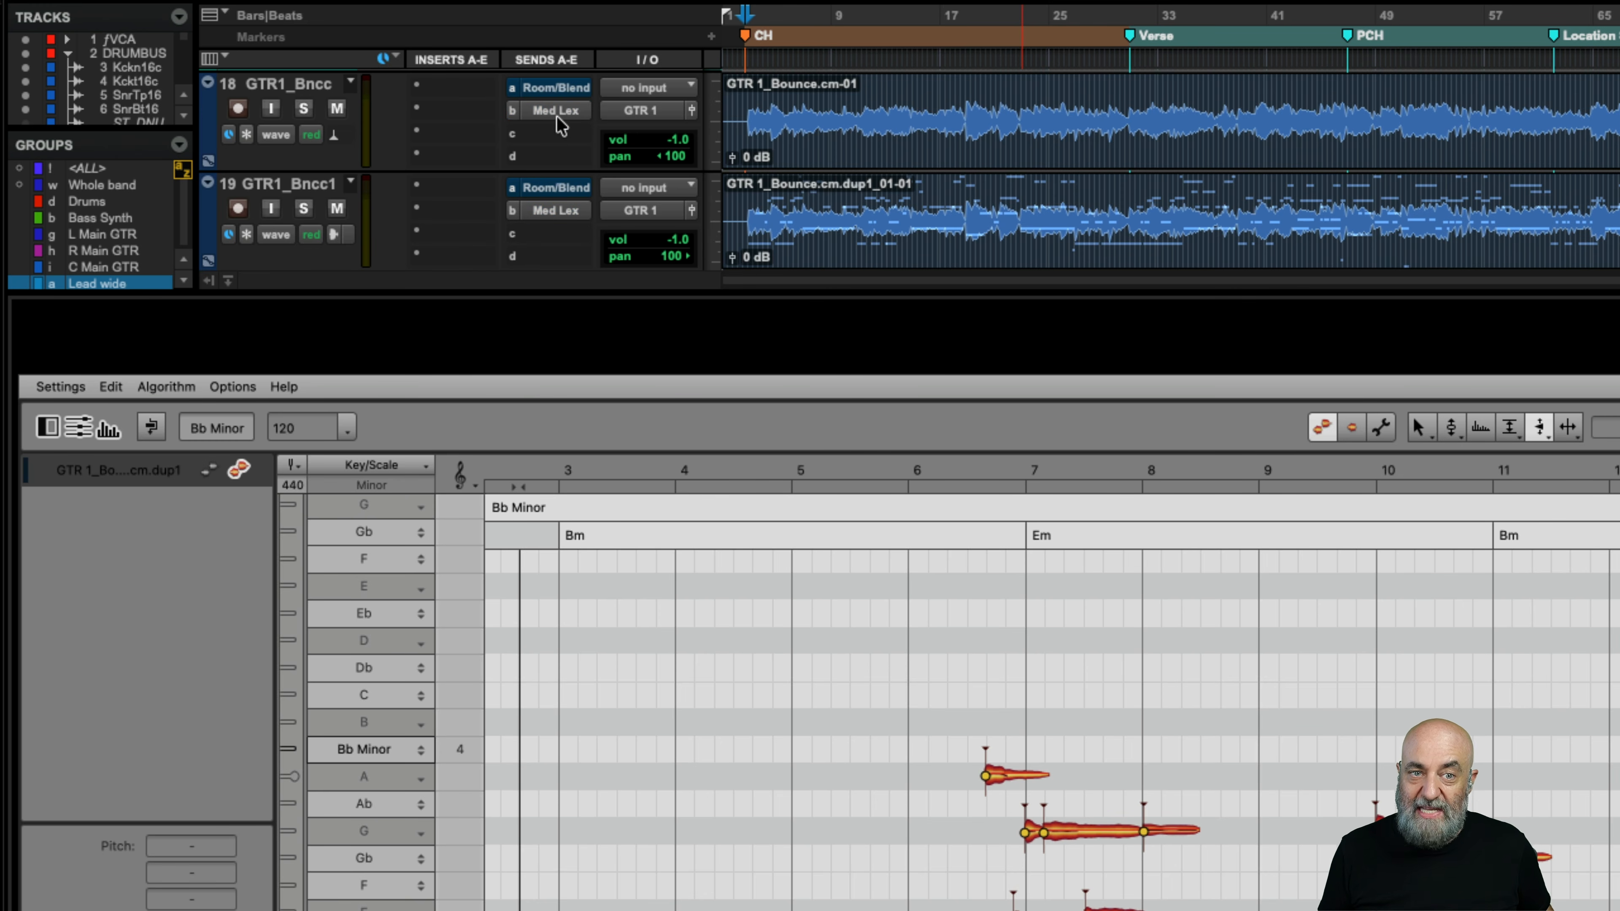
{"action": "key", "text": "space"}
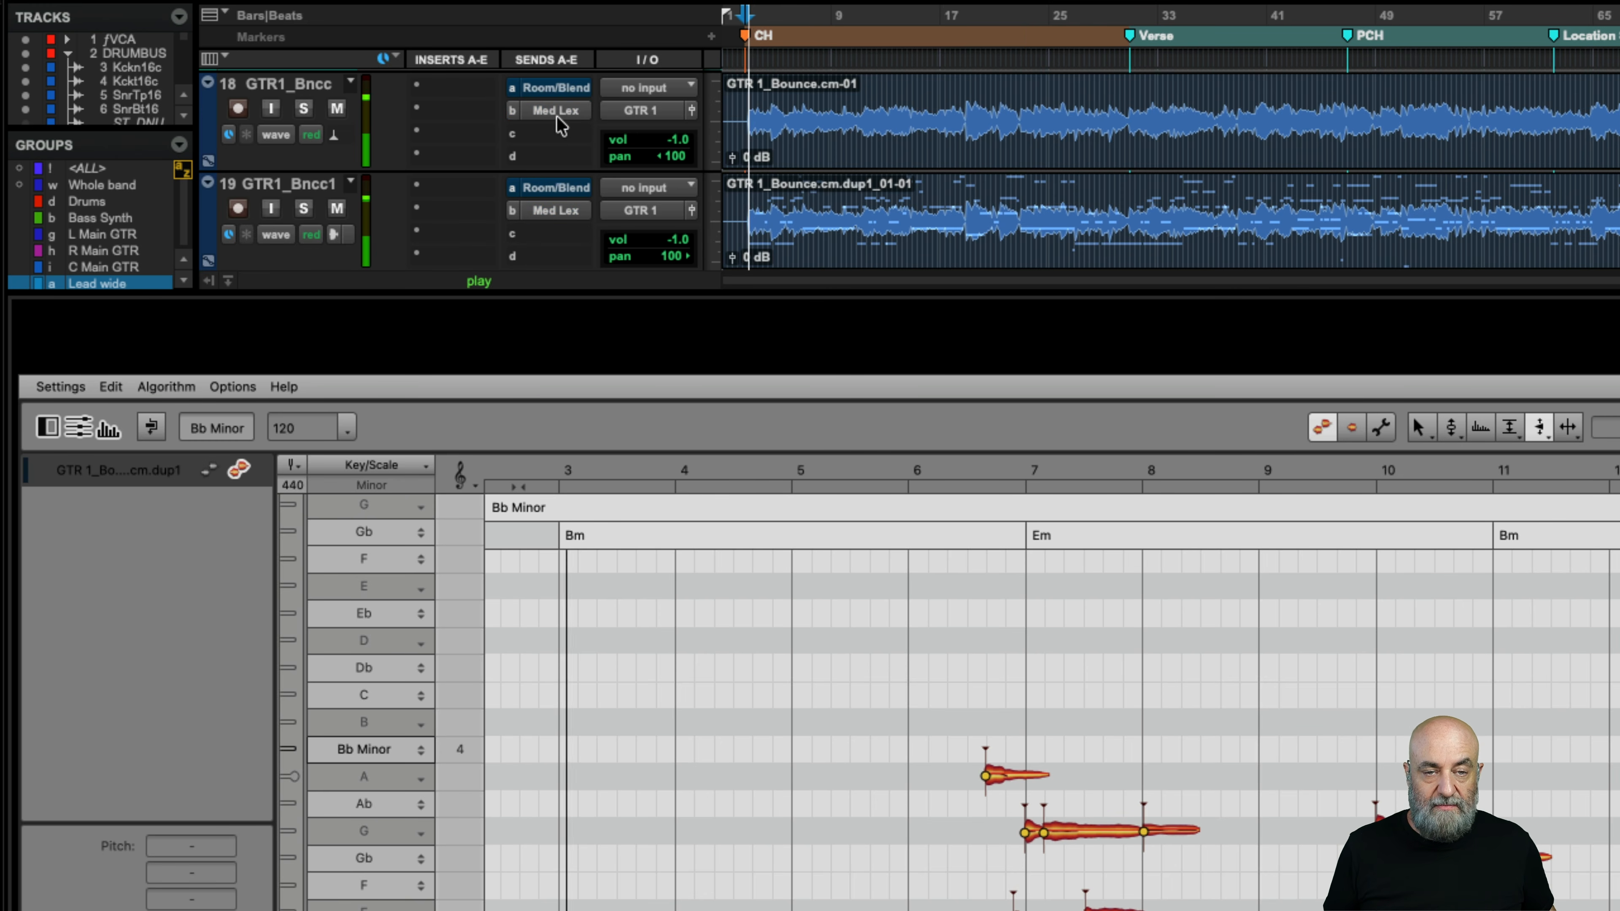